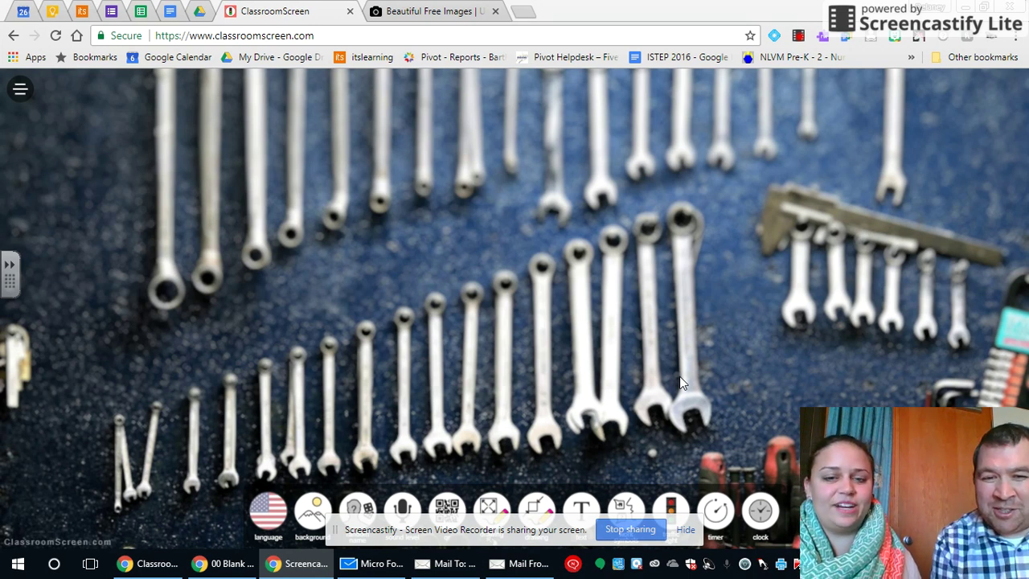
View the list of available interface languages without changing it, and hide the screen-sharing notice covering the widget bar
{"action": "left_click", "coordinate": [262, 518]}
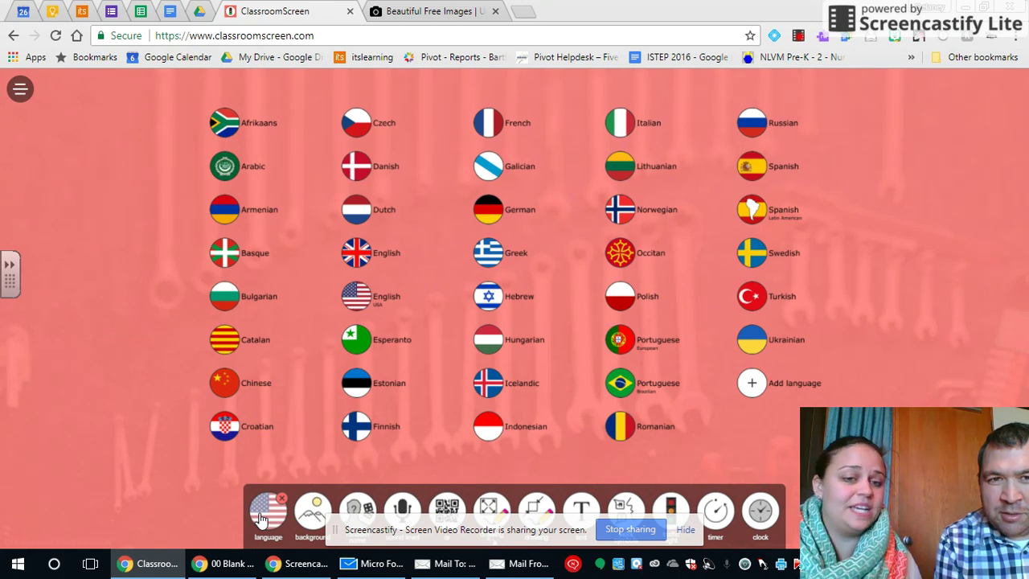
{"action": "left_click", "coordinate": [262, 519]}
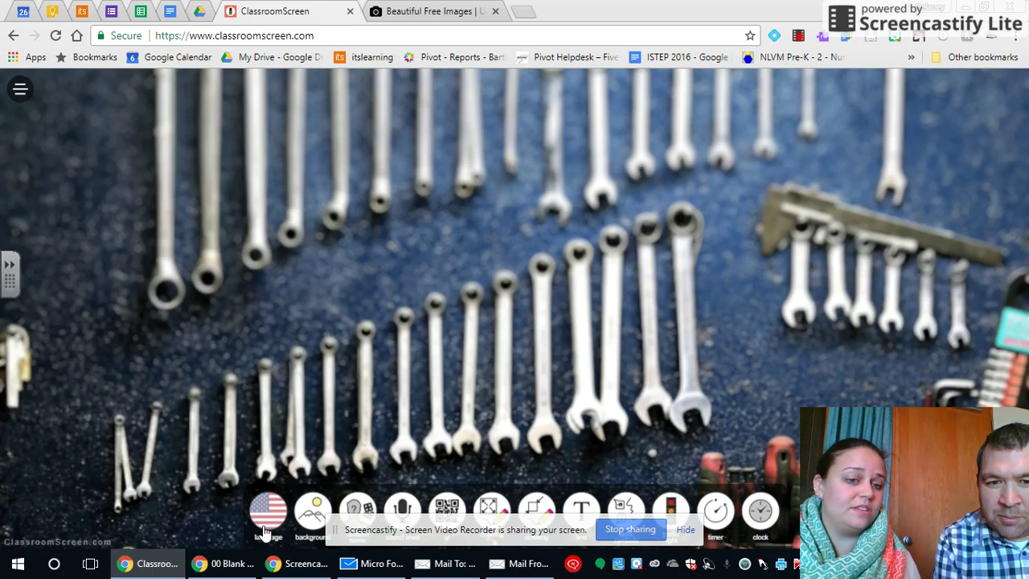
{"action": "right_click", "coordinate": [432, 540]}
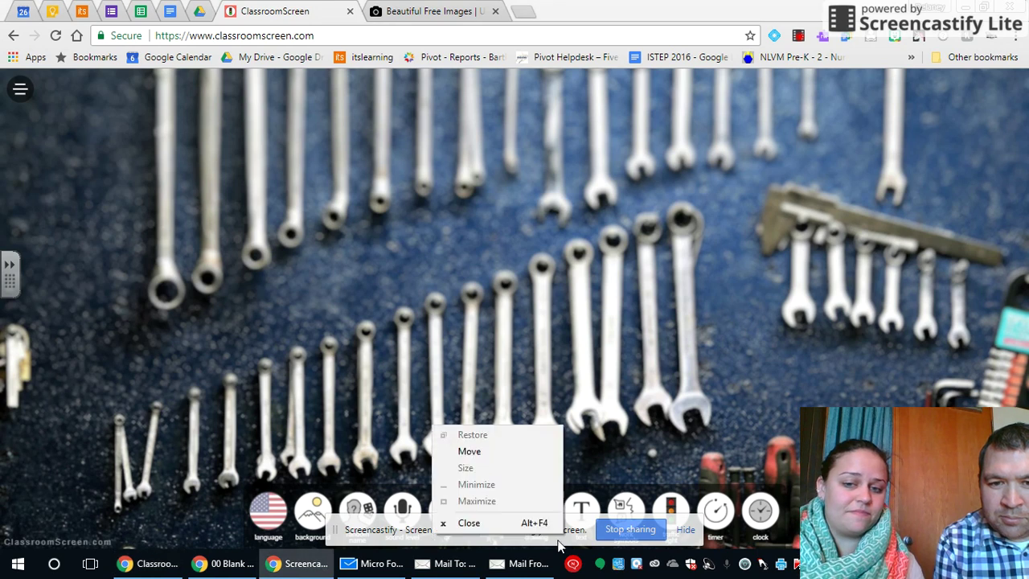
{"action": "left_click", "coordinate": [685, 532]}
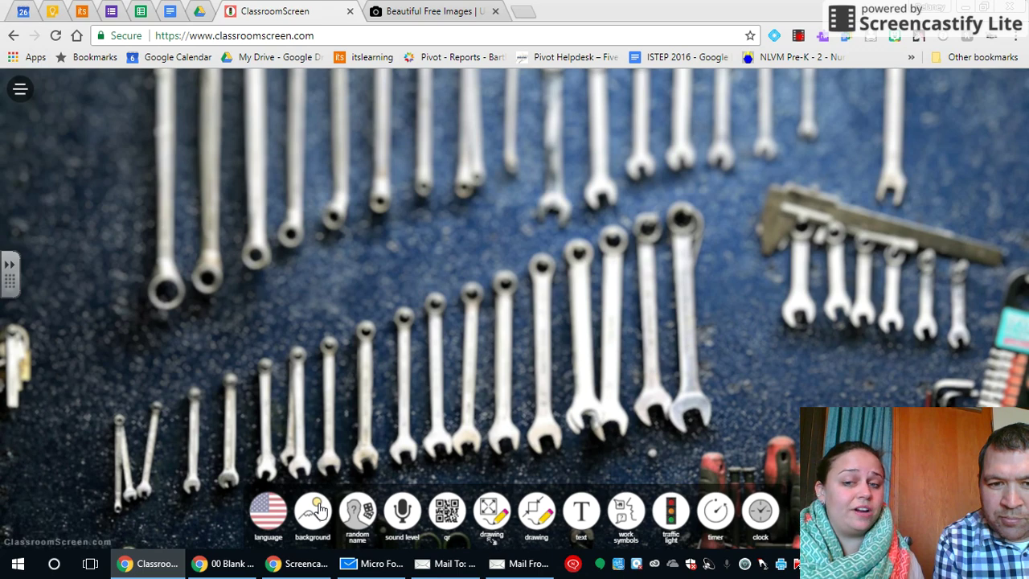
Look through the preset backgrounds, and browse the trending free photos on Unsplash for other background ideas
{"action": "left_click", "coordinate": [319, 510]}
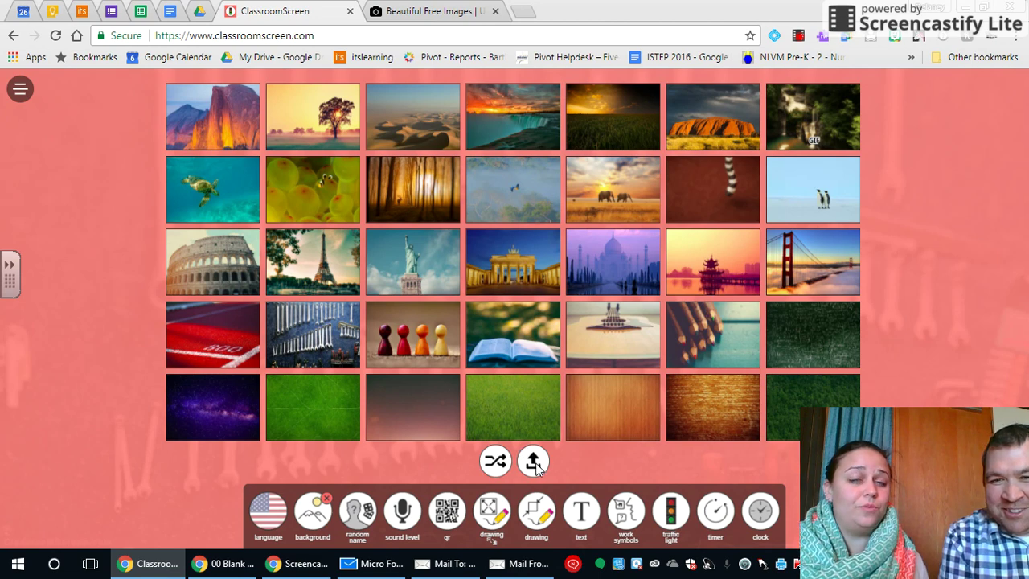
{"action": "left_click", "coordinate": [424, 14]}
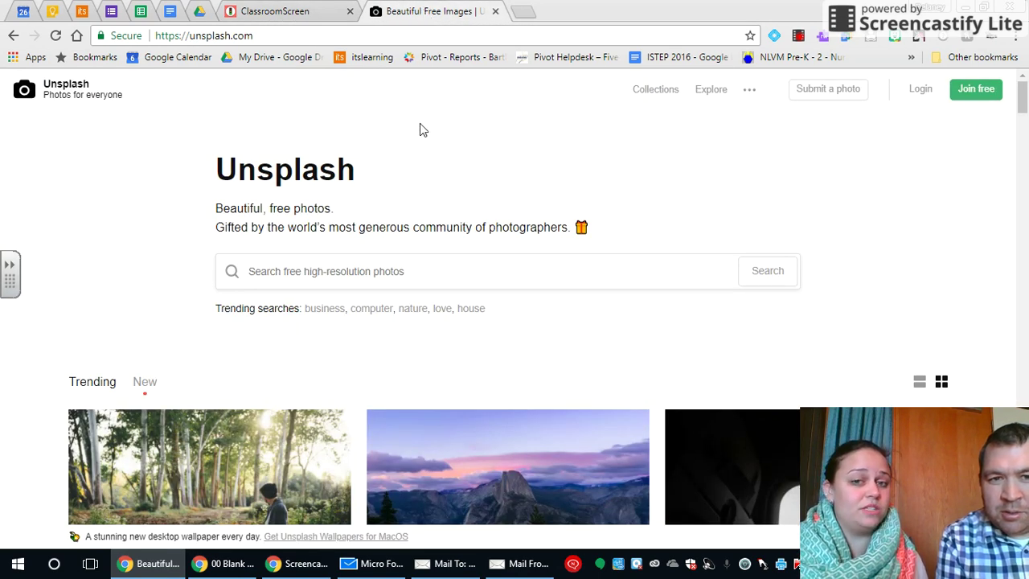
{"action": "scroll", "coordinate": [418, 133], "scroll_direction": "down", "scroll_amount": 7}
{"action": "scroll", "coordinate": [419, 133], "scroll_direction": "down", "scroll_amount": 12}
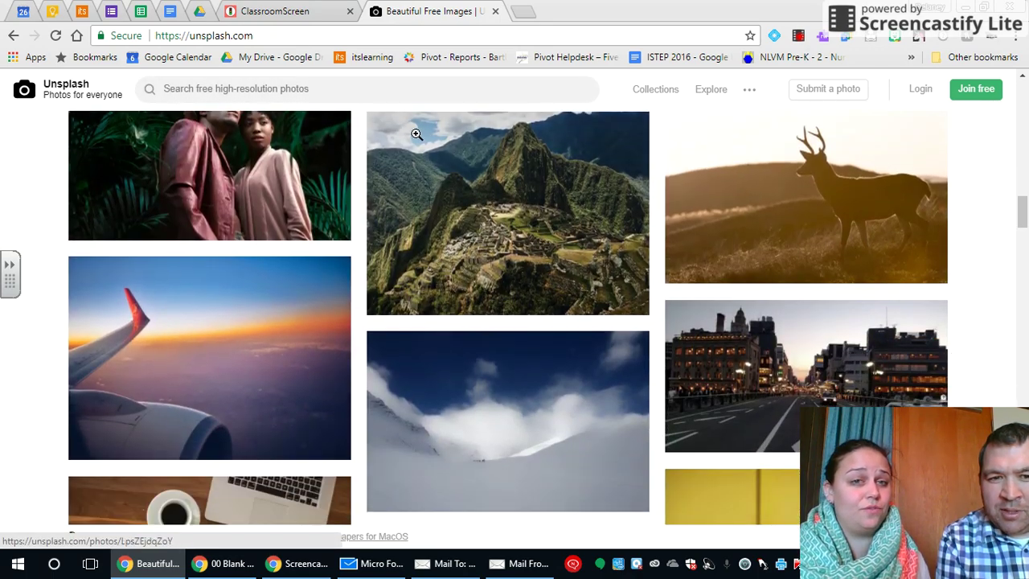
Return to ClassroomScreen and upload the picture ashim-d-silva-162286 from the Pictures folder as the background
{"action": "left_click", "coordinate": [299, 9]}
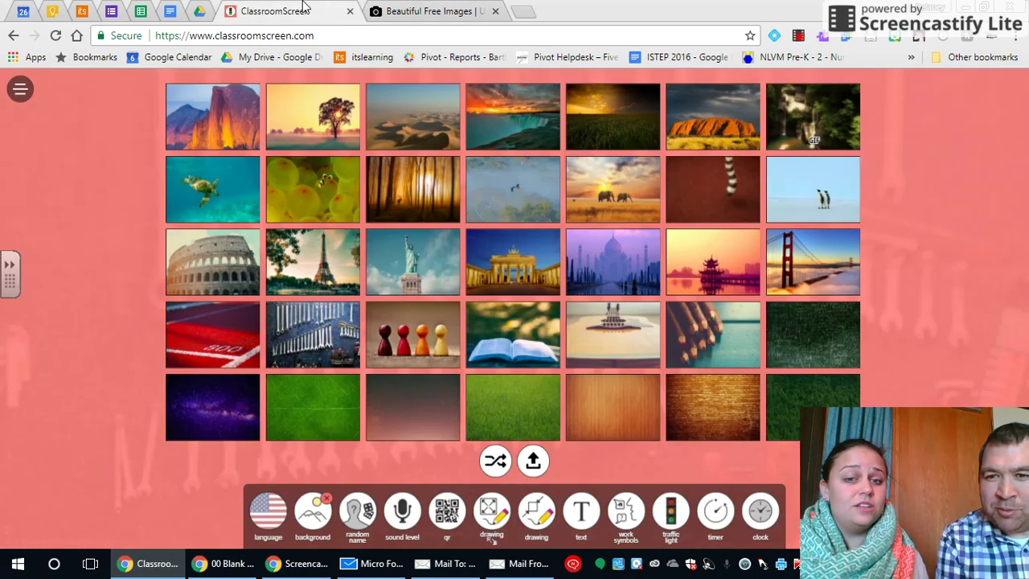
{"action": "left_click", "coordinate": [533, 462]}
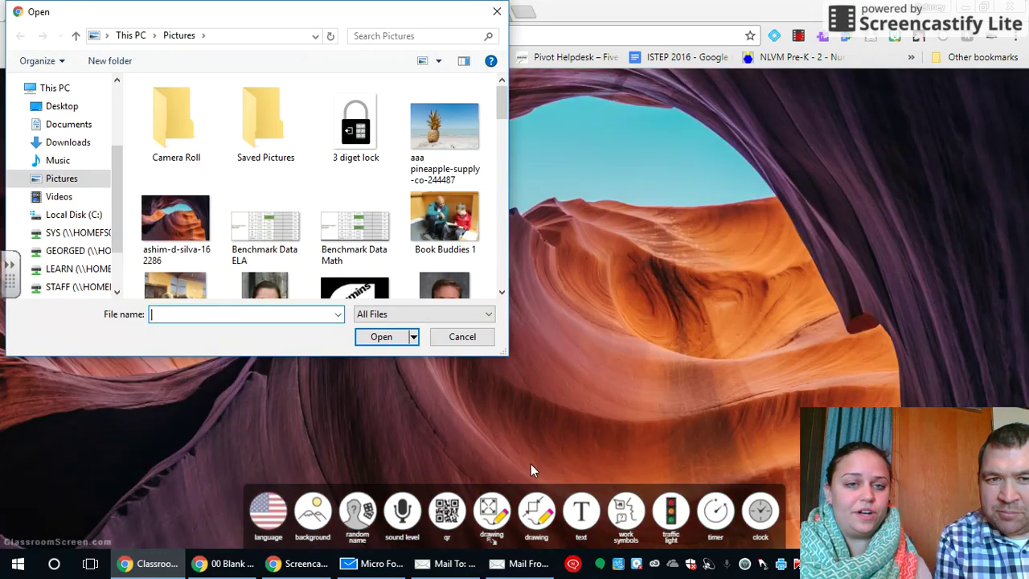
{"action": "double_click", "coordinate": [156, 228]}
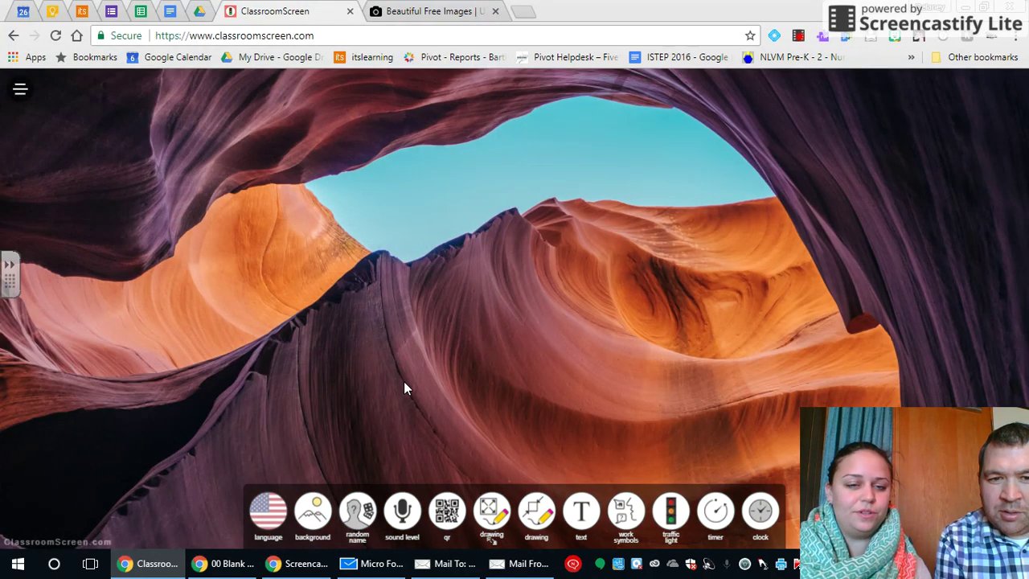
Add two random name widgets, one showing the dice roller and one the name list, with the dice placed above
{"action": "left_click", "coordinate": [372, 515]}
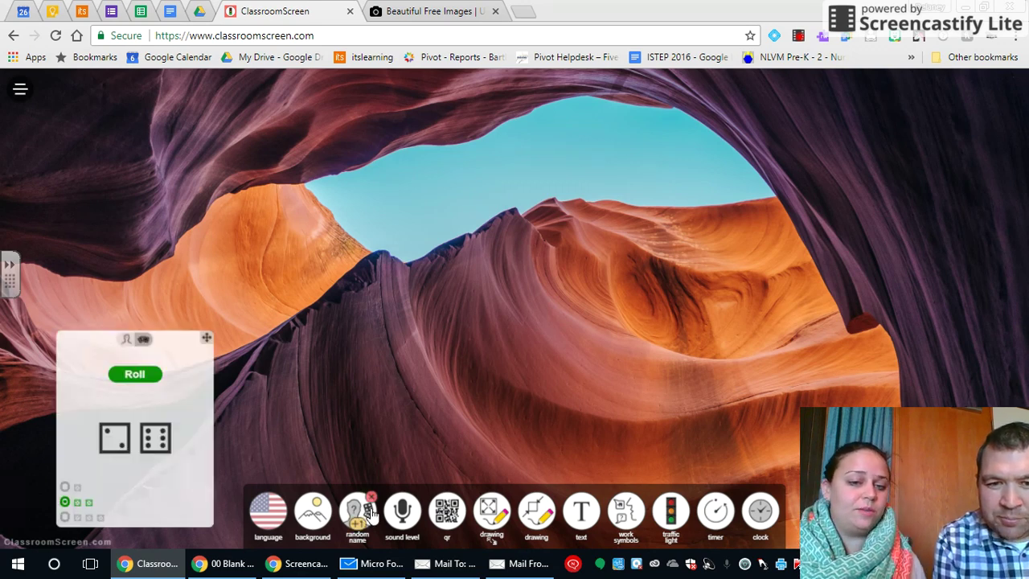
{"action": "left_click", "coordinate": [124, 339]}
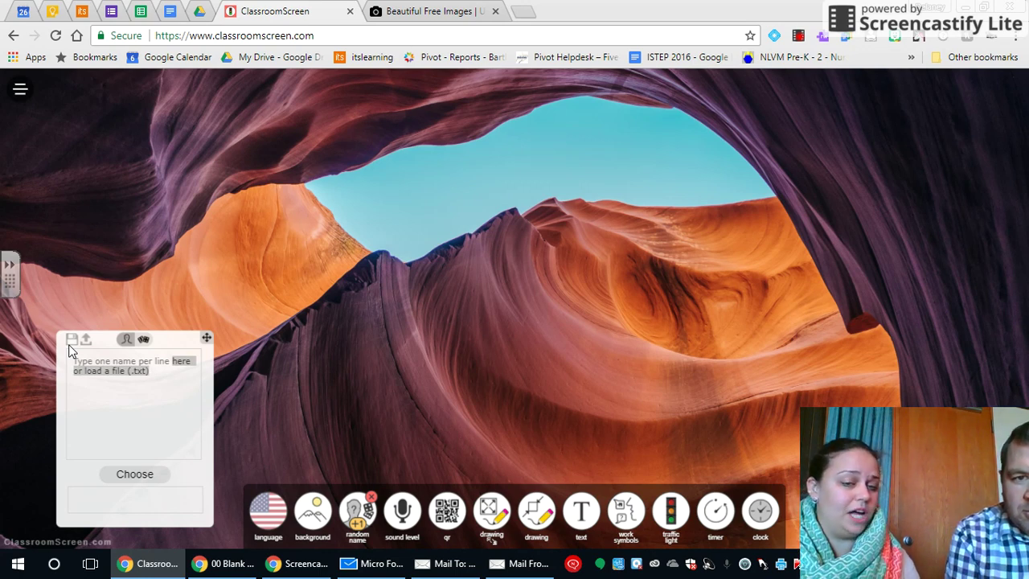
{"action": "left_click", "coordinate": [142, 341]}
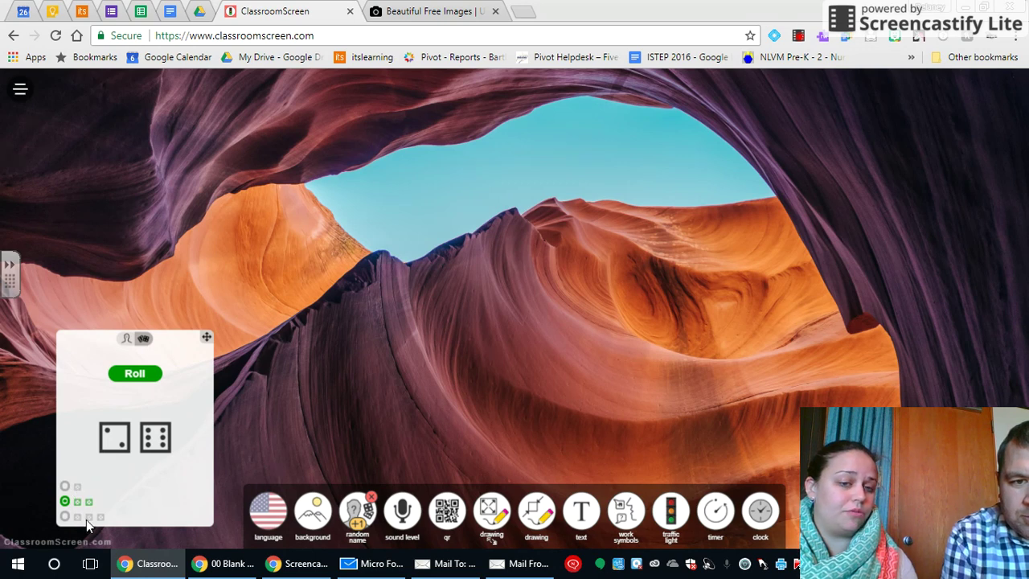
{"action": "left_click", "coordinate": [358, 519]}
{"action": "left_click_drag", "start_coordinate": [207, 337], "coordinate": [181, 98]}
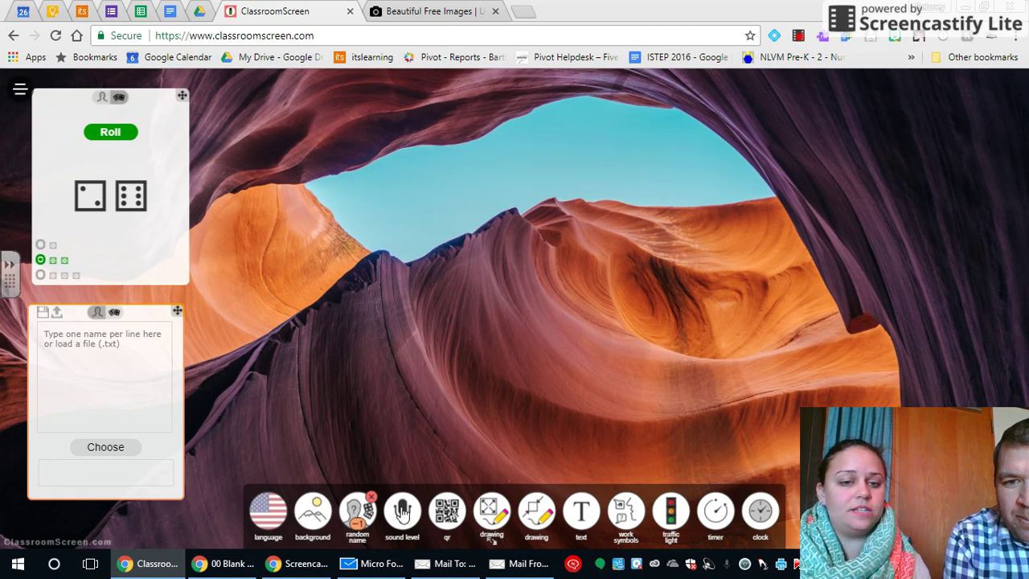
Add the sound level meter, start its microphone, and move it clear of the random name widgets
{"action": "left_click", "coordinate": [402, 512]}
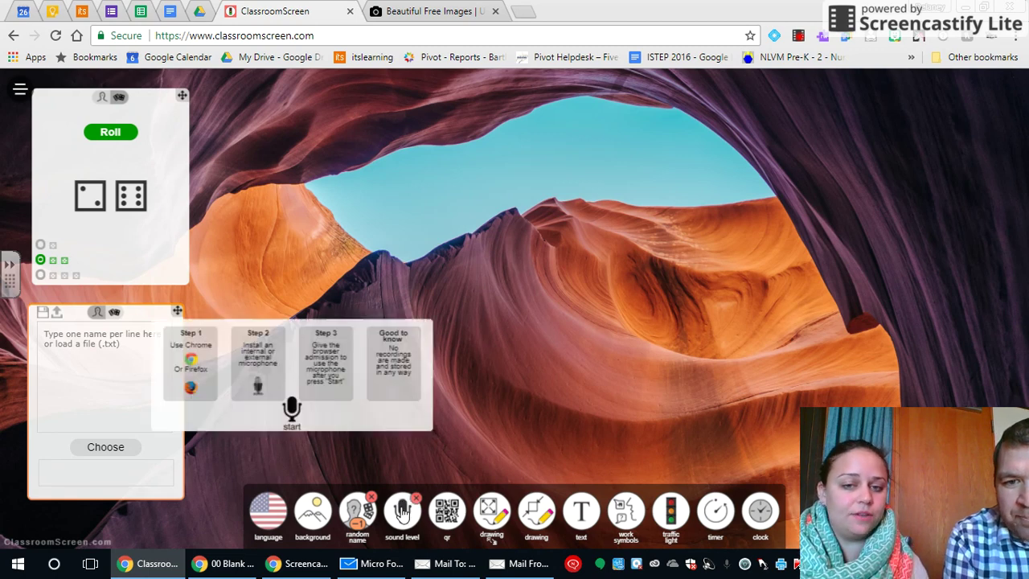
{"action": "left_click", "coordinate": [291, 410]}
{"action": "left_click_drag", "start_coordinate": [316, 319], "coordinate": [437, 193]}
Set the sound meter's noise threshold to 10 and its sensitivity to 1, and close the meter
{"action": "left_click", "coordinate": [339, 270]}
{"action": "left_click", "coordinate": [339, 271]}
{"action": "left_click", "coordinate": [338, 271]}
{"action": "left_click", "coordinate": [339, 271]}
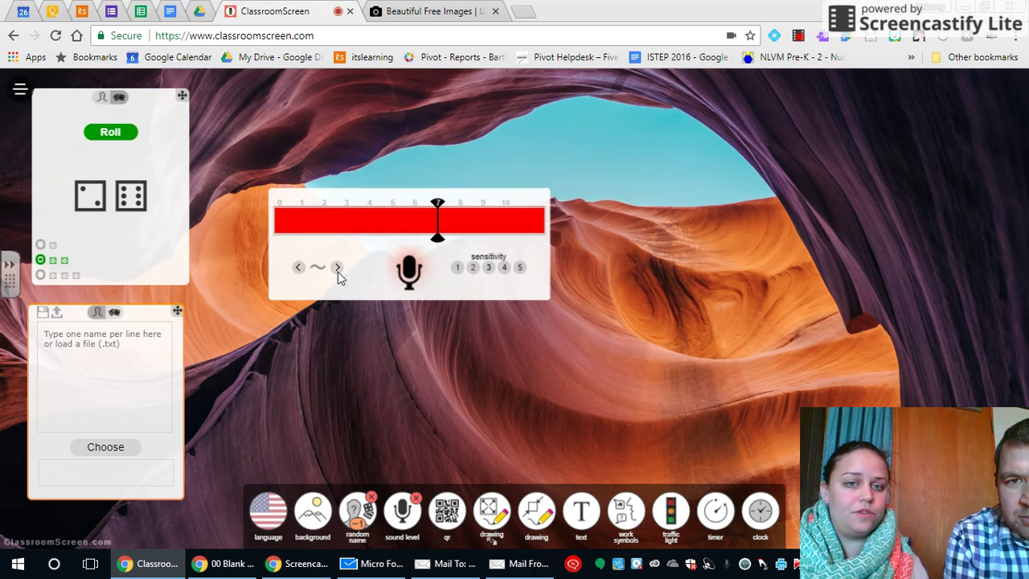
{"action": "left_click", "coordinate": [337, 272]}
{"action": "left_click", "coordinate": [337, 271]}
{"action": "left_click", "coordinate": [337, 271]}
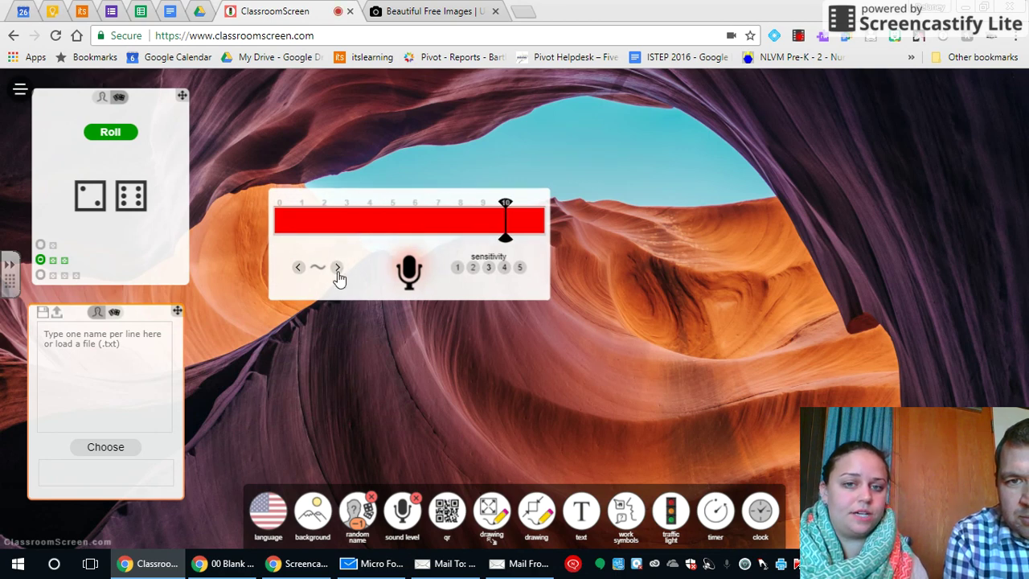
{"action": "left_click", "coordinate": [457, 270]}
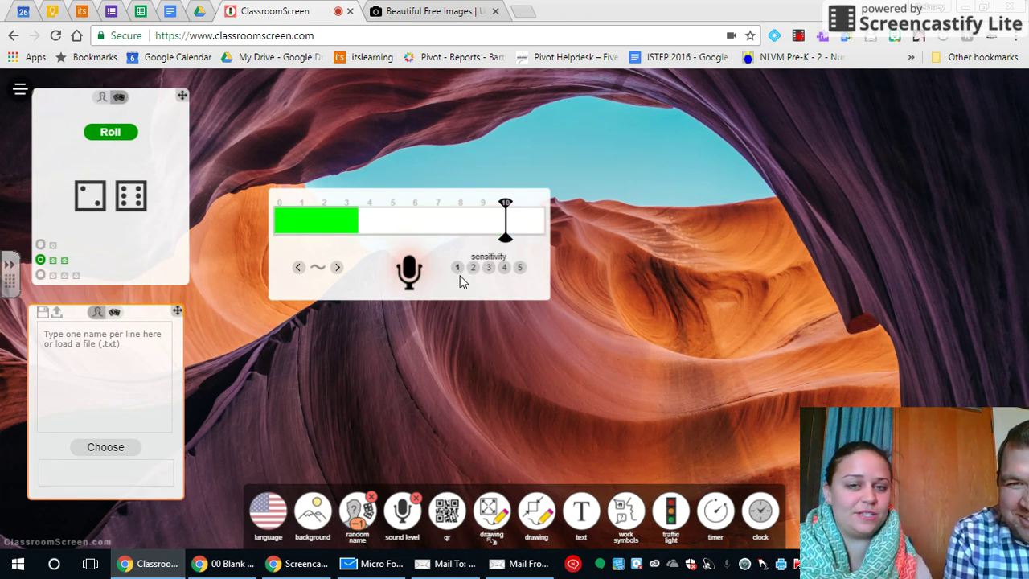
{"action": "left_click", "coordinate": [416, 499]}
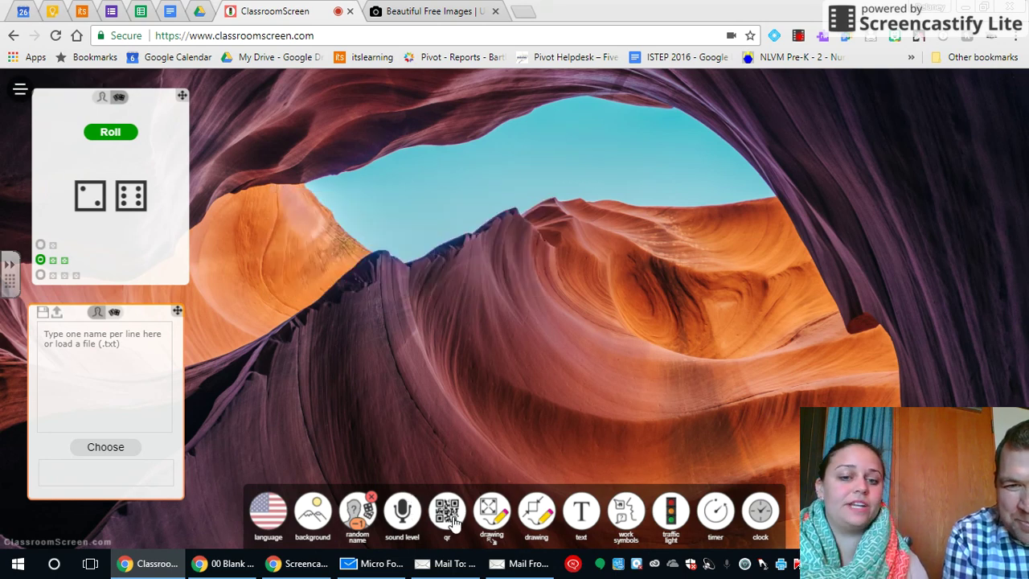
Add a QR code widget beside the dice, generate a code for itslearning.com, and enlarge it by two increments
{"action": "left_click", "coordinate": [448, 515]}
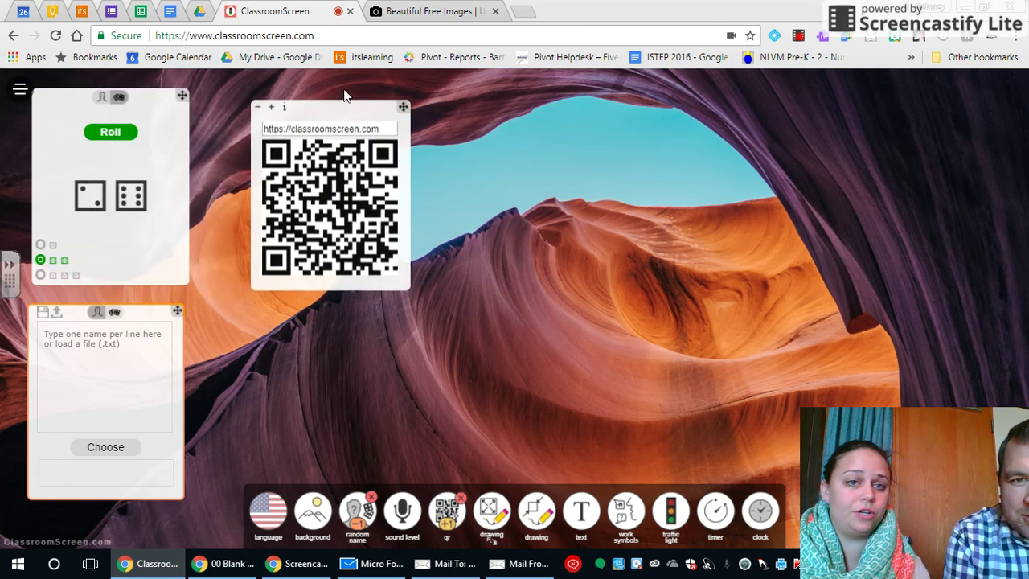
{"action": "left_click", "coordinate": [299, 114]}
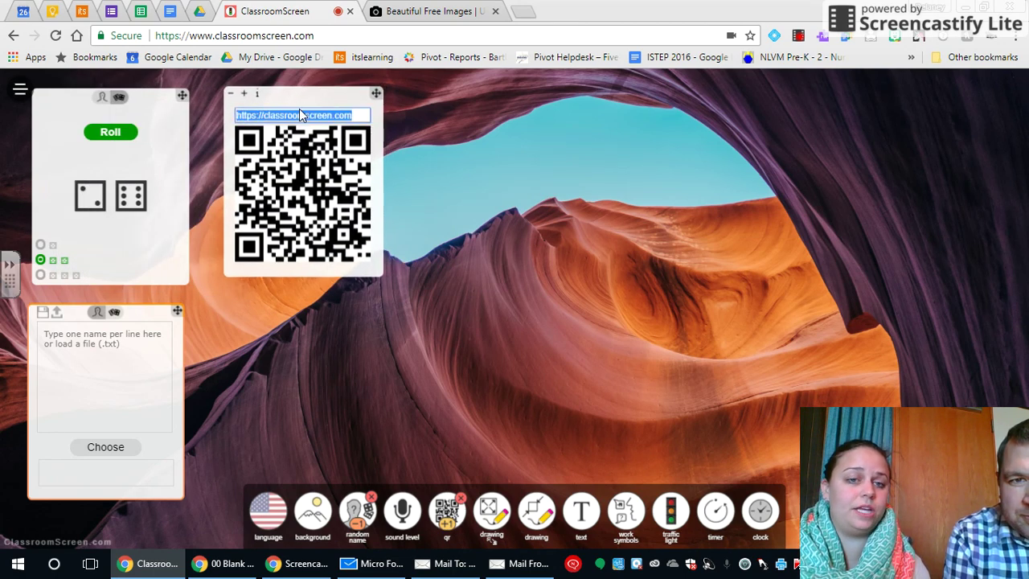
{"action": "type", "text": "itslearn"}
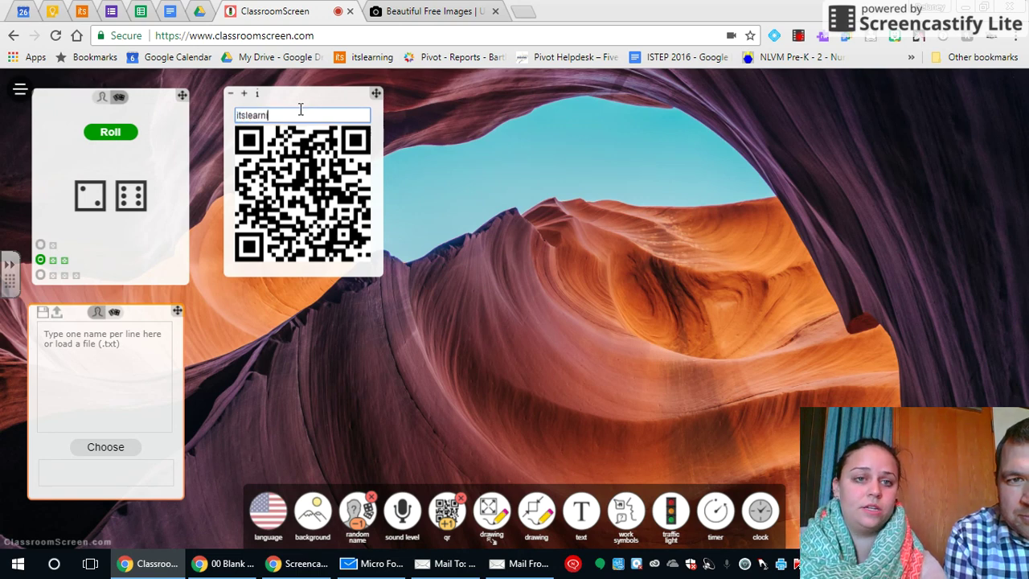
{"action": "type", "text": "ing com"}
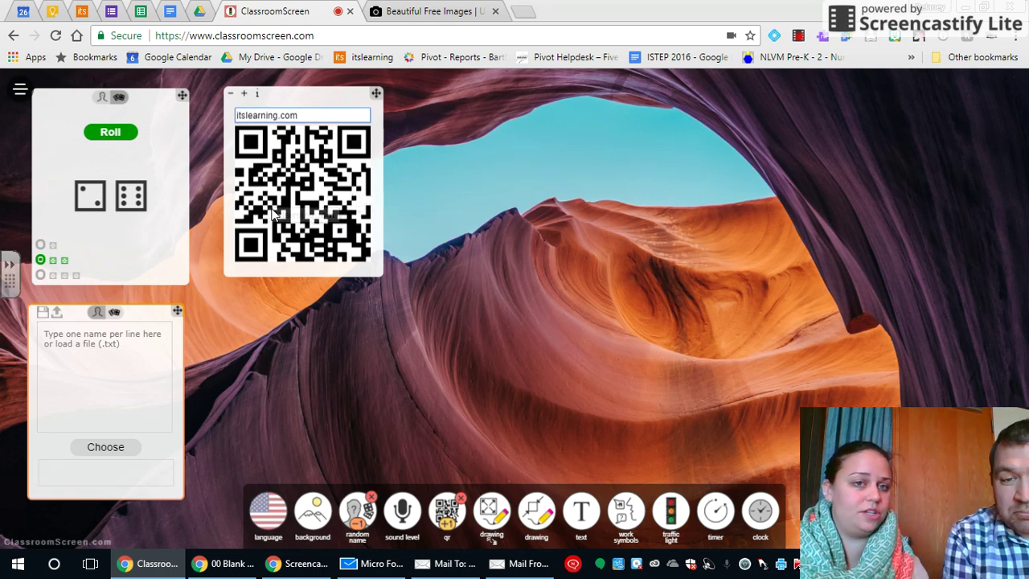
{"action": "left_click", "coordinate": [244, 97]}
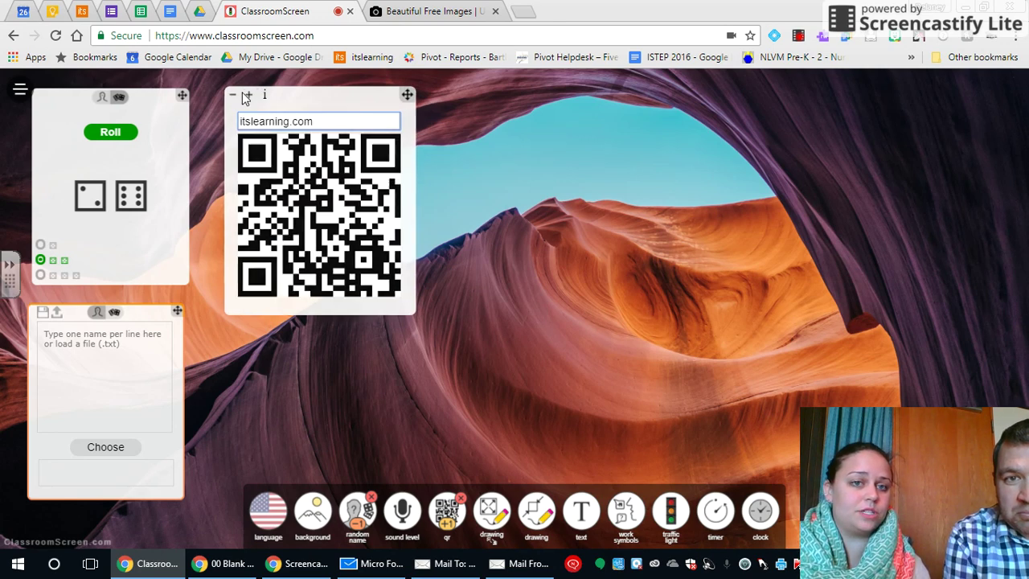
{"action": "left_click", "coordinate": [245, 96]}
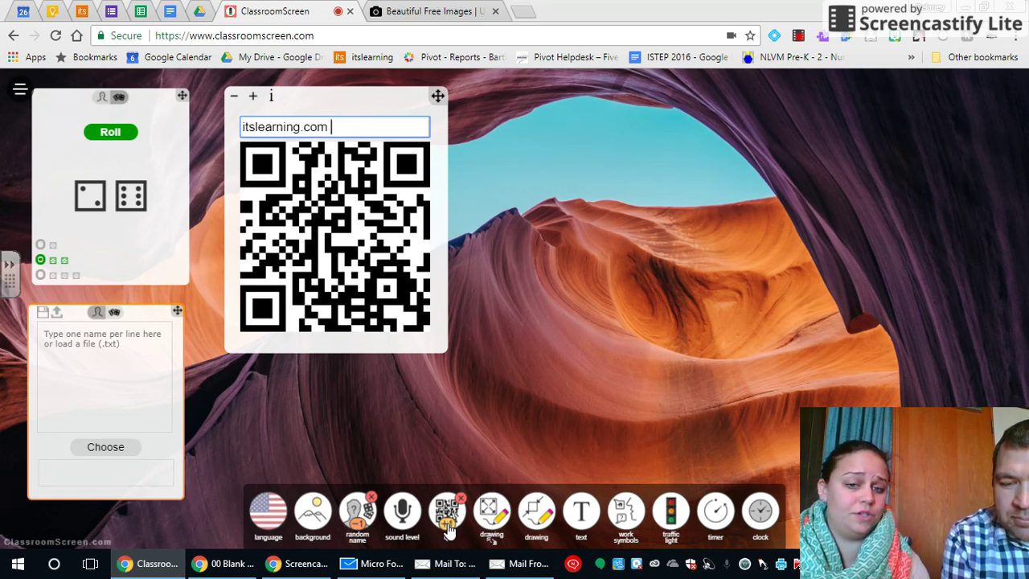
Open the full-screen drawing tool, try its white and black backgrounds, and switch to the transparent one
{"action": "left_click", "coordinate": [496, 517]}
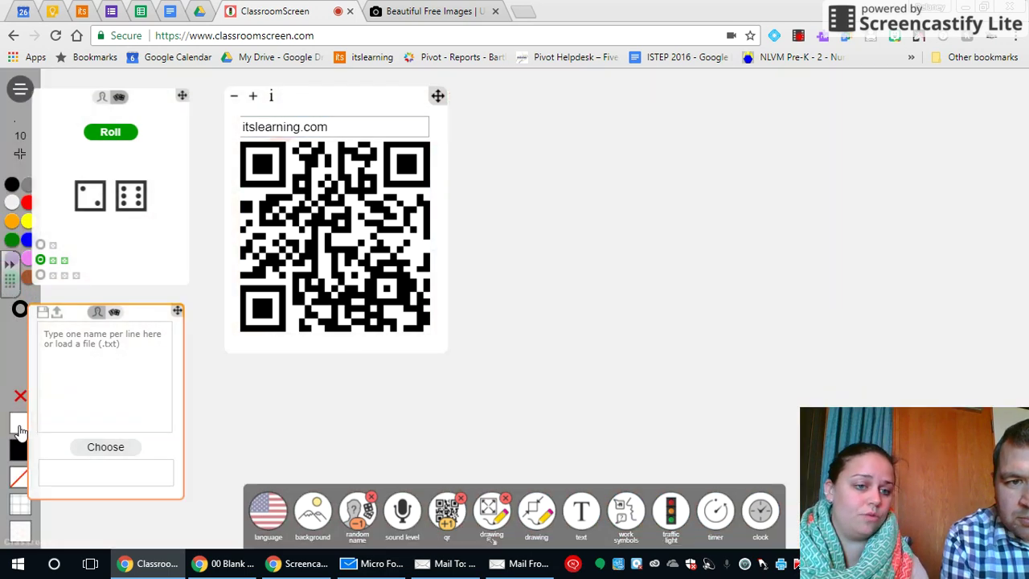
{"action": "left_click", "coordinate": [19, 425]}
{"action": "left_click", "coordinate": [20, 450]}
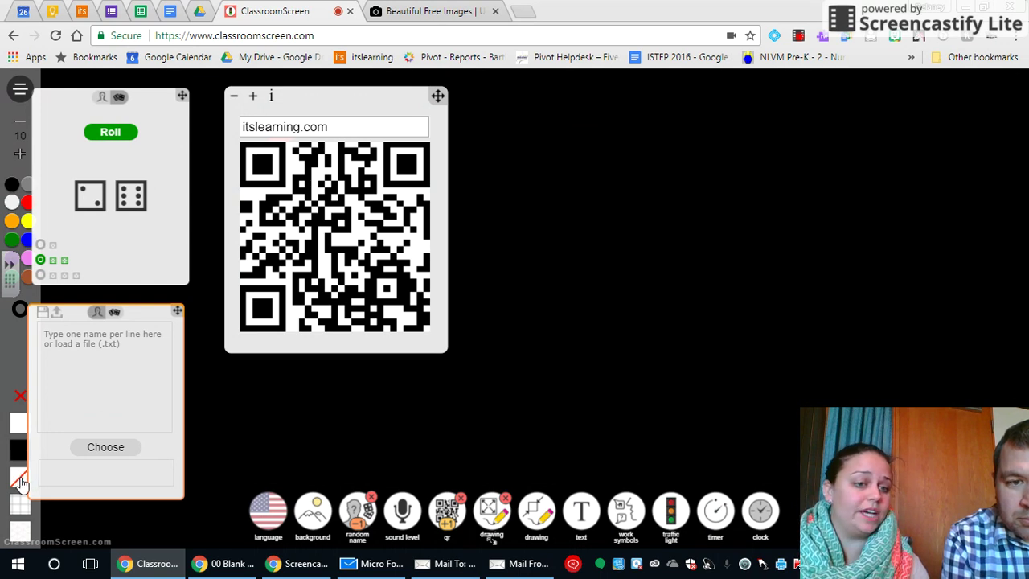
{"action": "left_click", "coordinate": [20, 480]}
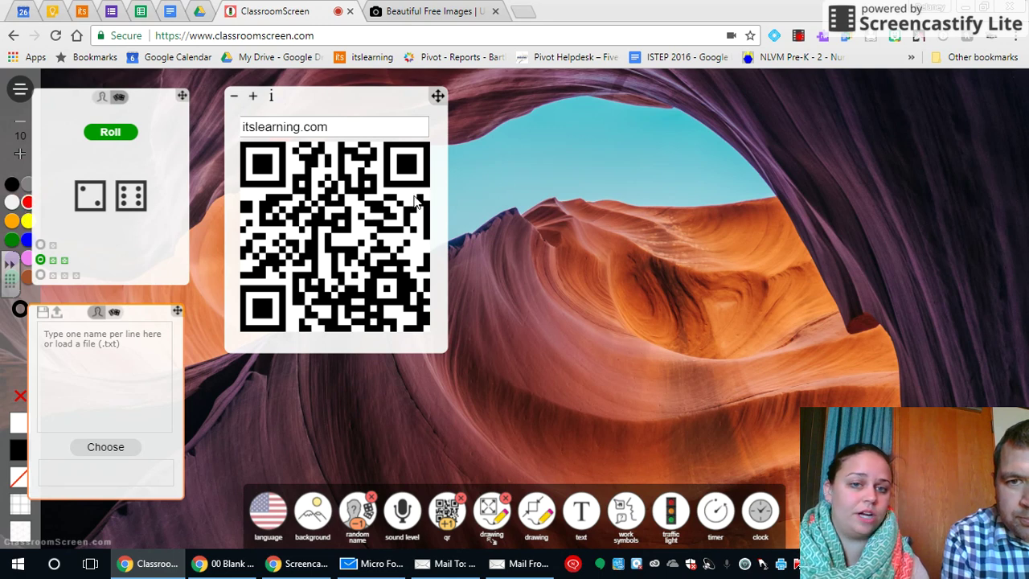
Draw a red arrow across the background picture, pointing at the QR code widget
{"action": "left_click_drag", "start_coordinate": [485, 168], "coordinate": [673, 149]}
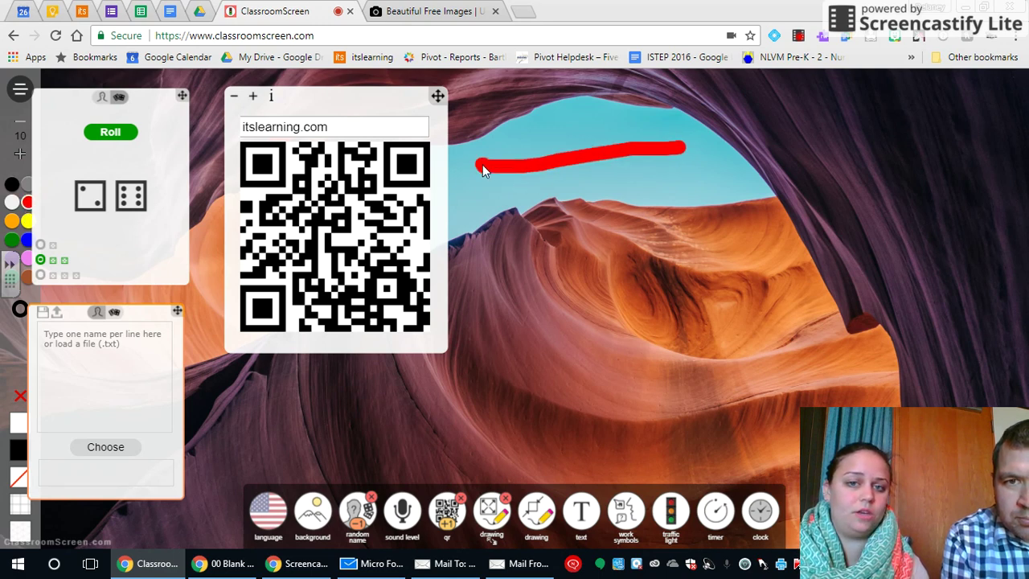
{"action": "left_click_drag", "start_coordinate": [482, 165], "coordinate": [520, 126]}
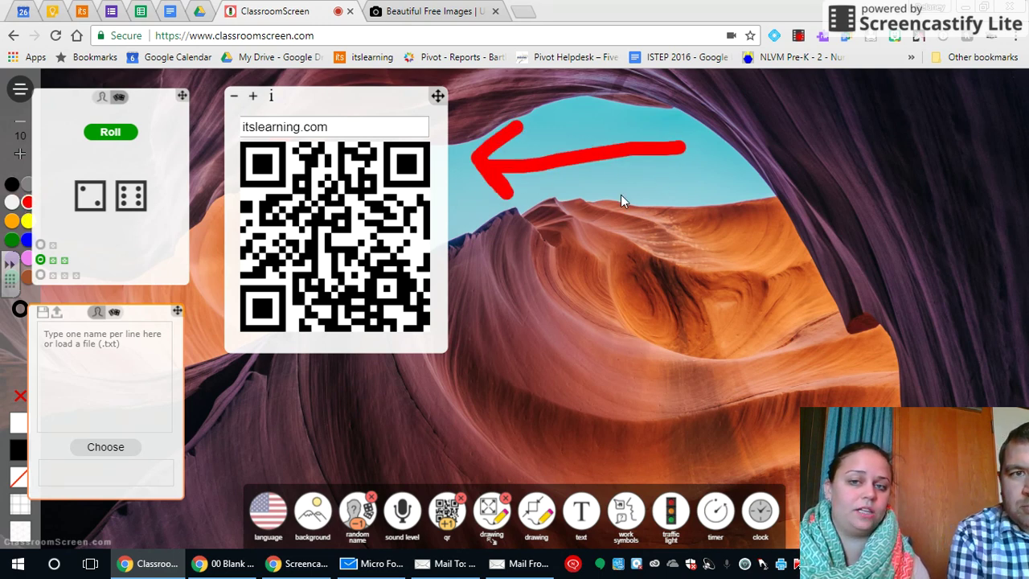
Draw a short black stroke in the smaller windowed drawing board, and close that board
{"action": "left_click", "coordinate": [534, 521]}
{"action": "mouse_move", "coordinate": [601, 278]}
{"action": "left_mouse_down"}
{"action": "mouse_move", "coordinate": [710, 273]}
{"action": "mouse_move", "coordinate": [717, 263]}
{"action": "left_mouse_up"}
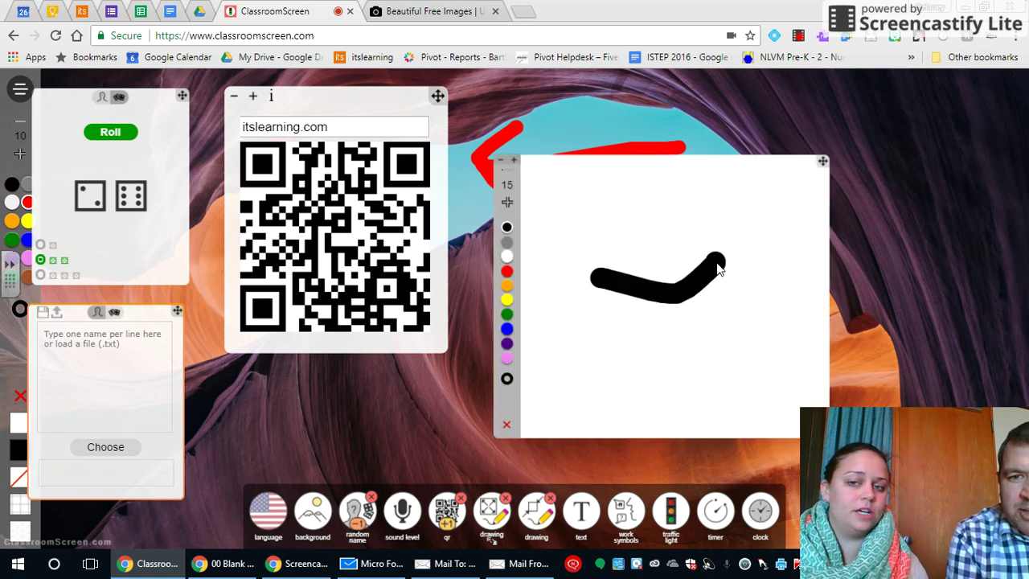
{"action": "left_click", "coordinate": [550, 499]}
Add a text widget, remove the random name, QR code and full-screen drawing widgets, and move the text widget inward
{"action": "left_click", "coordinate": [589, 524]}
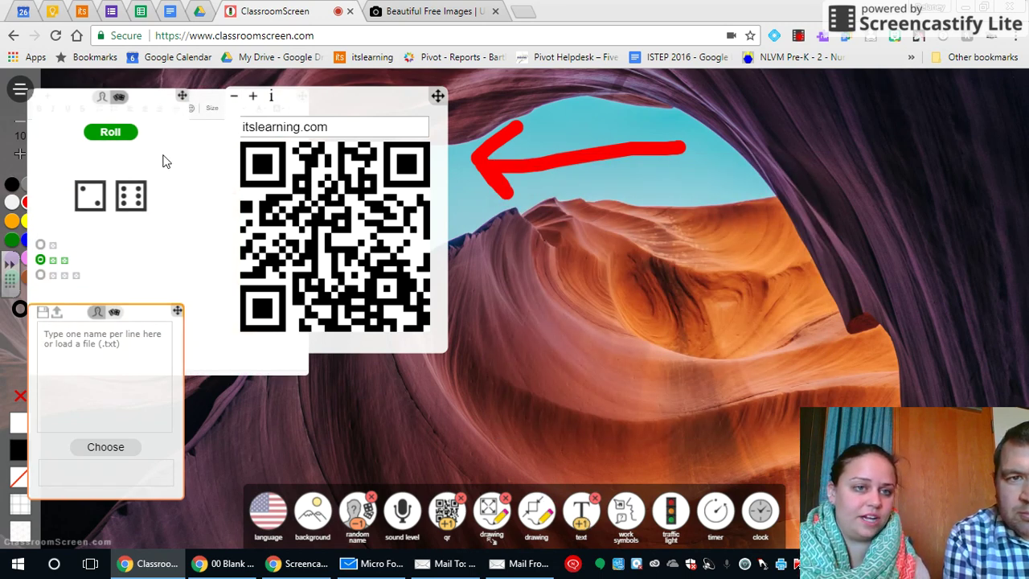
{"action": "left_click", "coordinate": [371, 497]}
{"action": "left_click", "coordinate": [460, 498]}
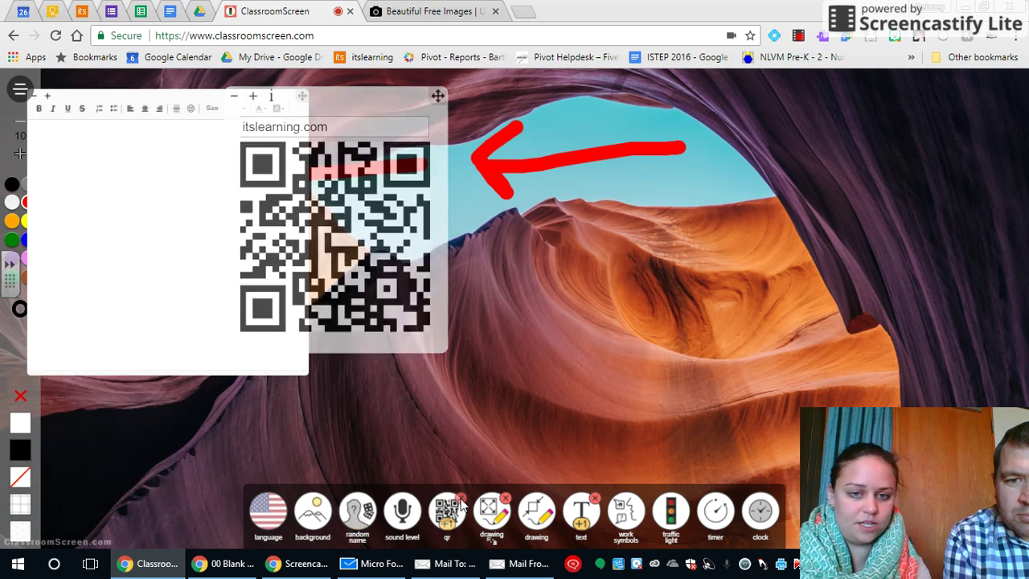
{"action": "left_click", "coordinate": [506, 499]}
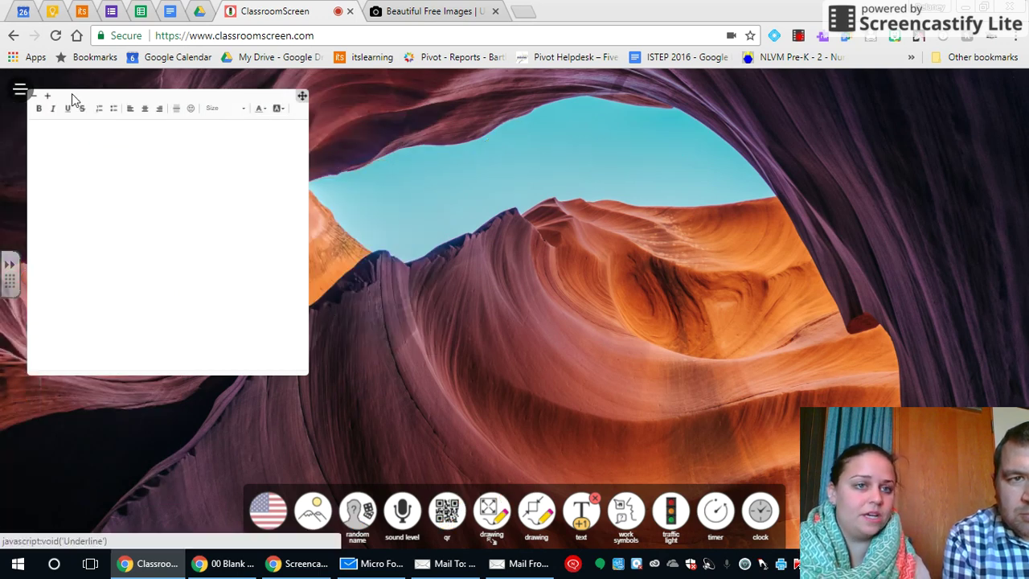
{"action": "left_click_drag", "start_coordinate": [72, 94], "coordinate": [139, 101]}
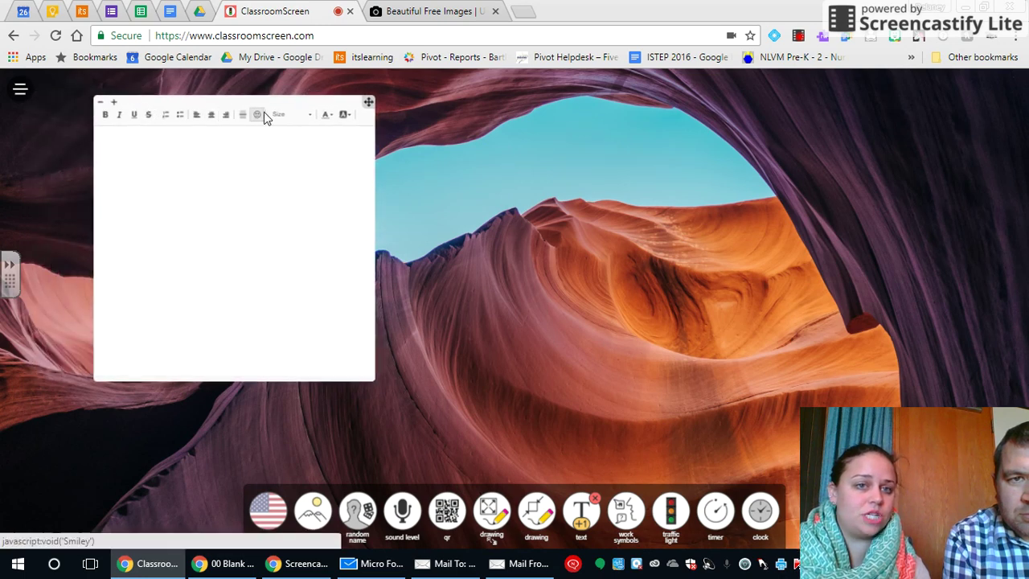
Add a work symbols widget and cycle its display through silence, whisper and ask neighbor, ending on the group discussion symbol
{"action": "left_click", "coordinate": [173, 169]}
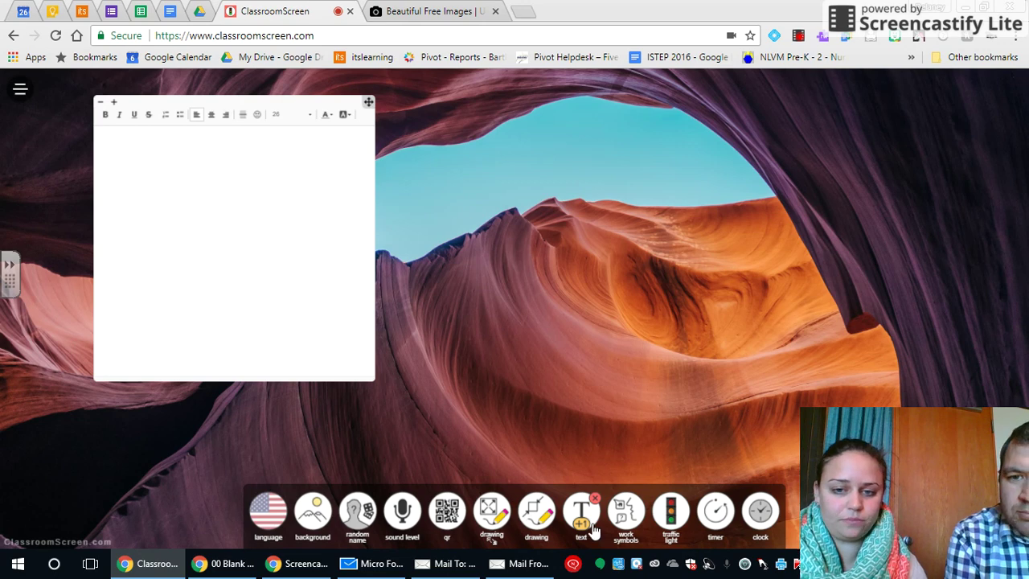
{"action": "left_click", "coordinate": [621, 518]}
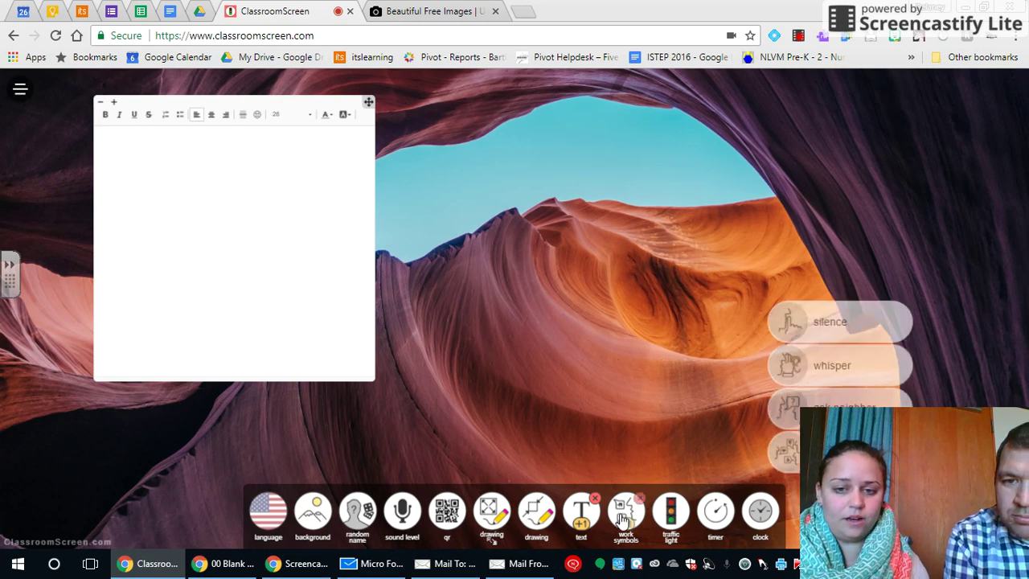
{"action": "left_click", "coordinate": [820, 323]}
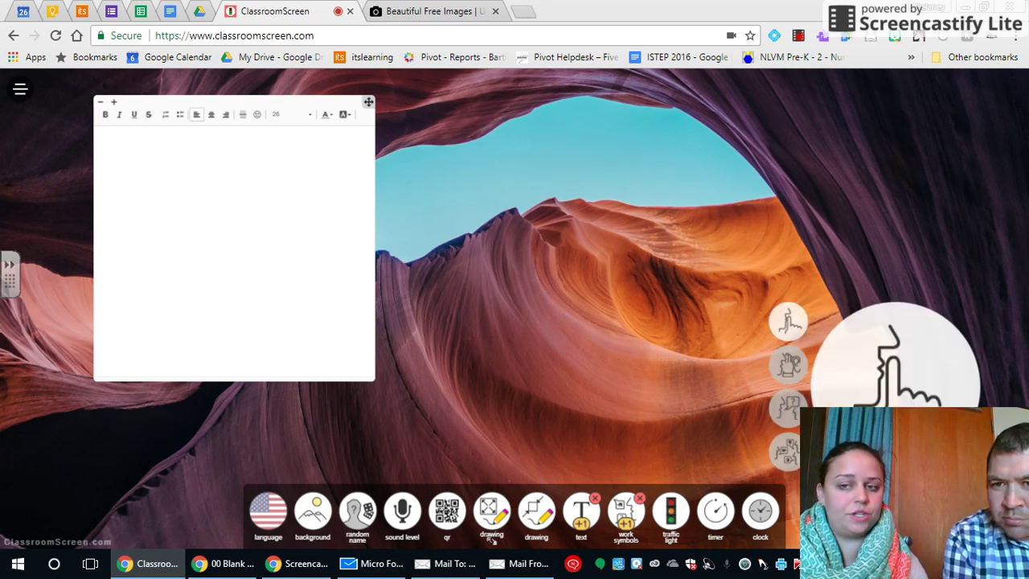
{"action": "left_click", "coordinate": [788, 364]}
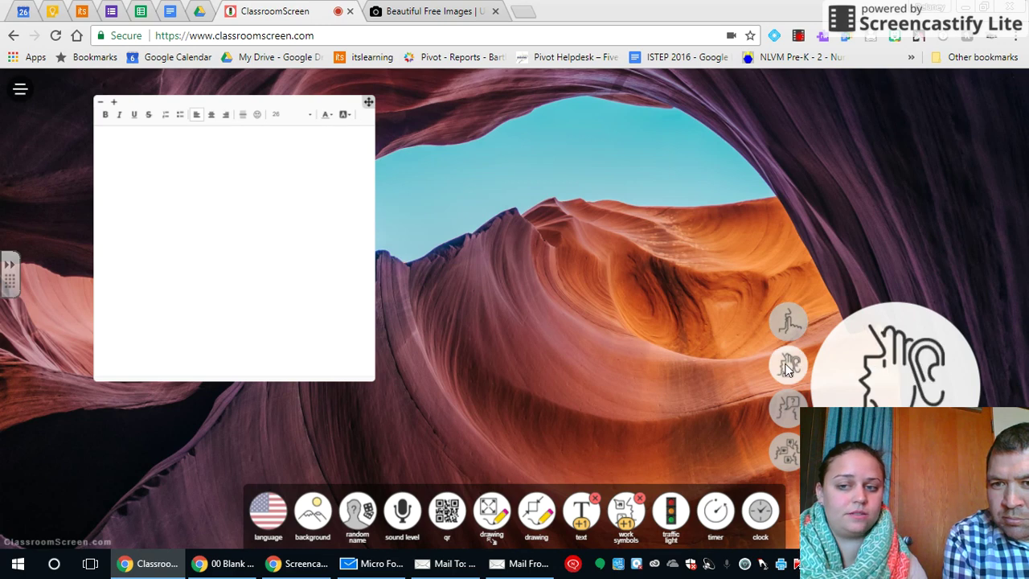
{"action": "left_click", "coordinate": [787, 408]}
{"action": "left_click", "coordinate": [787, 453]}
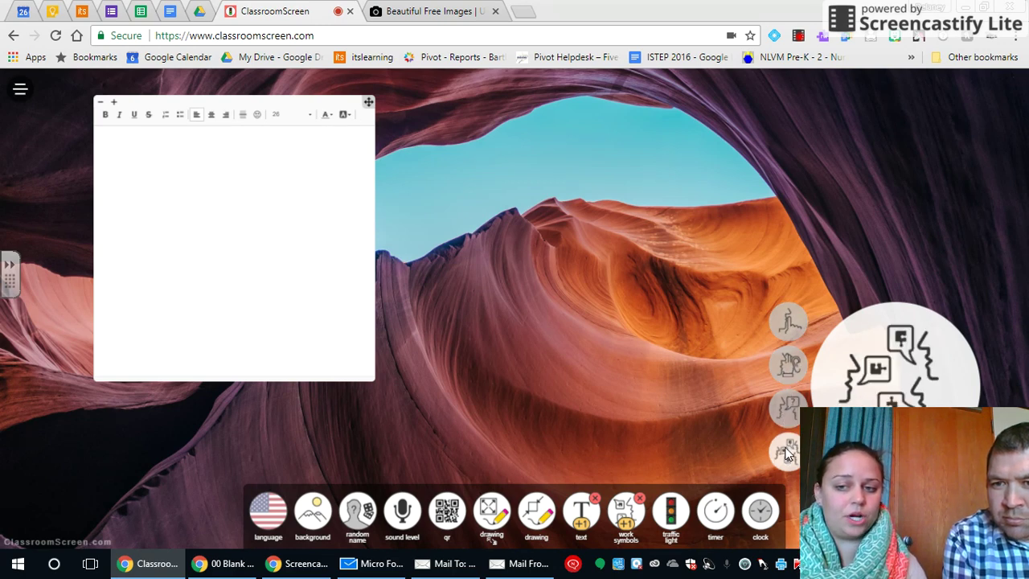
Add a traffic light widget, move it inward above the work symbol, and light it red, orange and finally green
{"action": "left_click", "coordinate": [671, 524]}
{"action": "left_click_drag", "start_coordinate": [890, 197], "coordinate": [691, 201]}
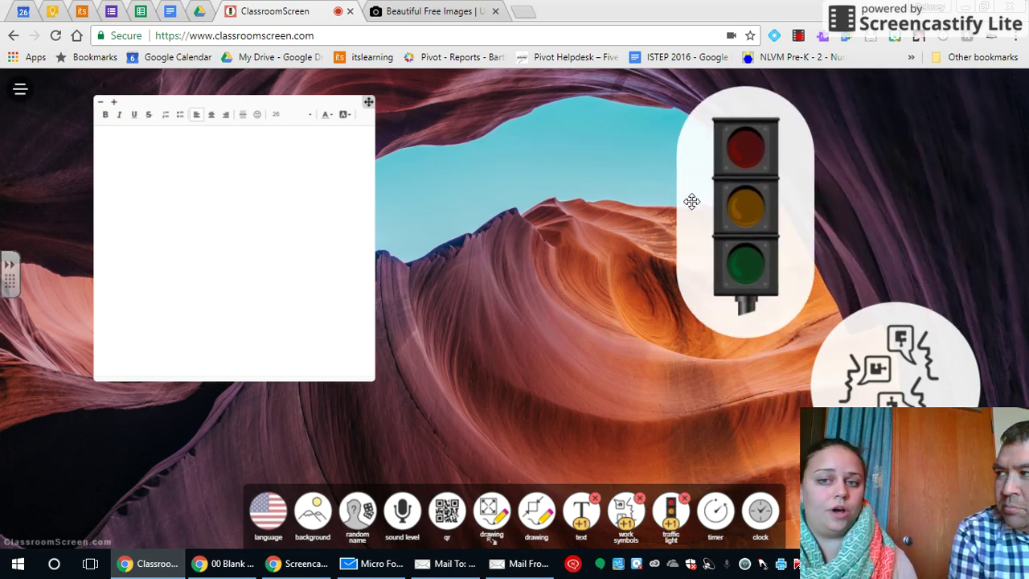
{"action": "left_click", "coordinate": [747, 161]}
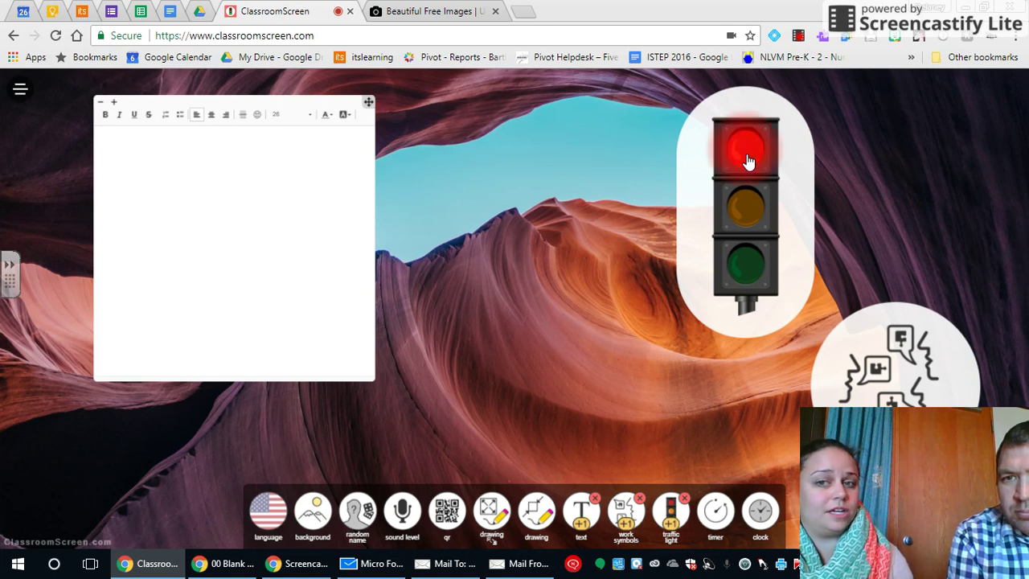
{"action": "left_click", "coordinate": [751, 206]}
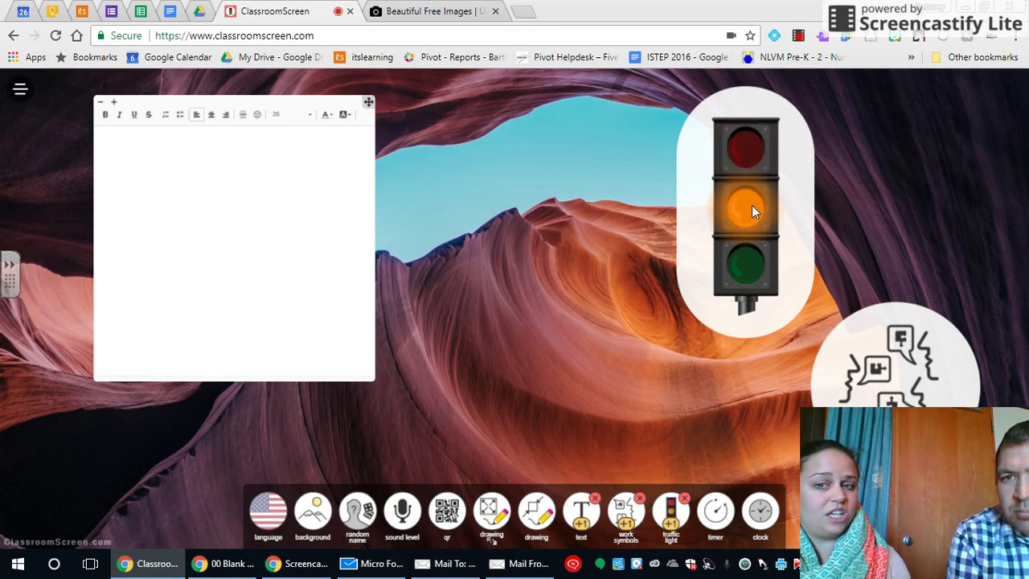
{"action": "left_click", "coordinate": [751, 267]}
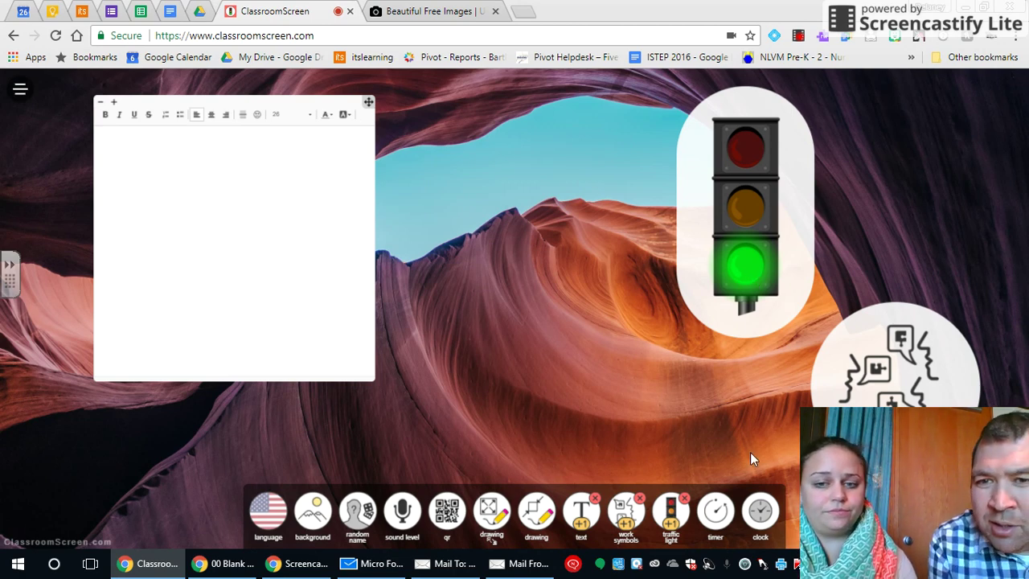
Add a timer widget and switch it from stopwatch to the hourglass countdown
{"action": "left_click", "coordinate": [728, 504]}
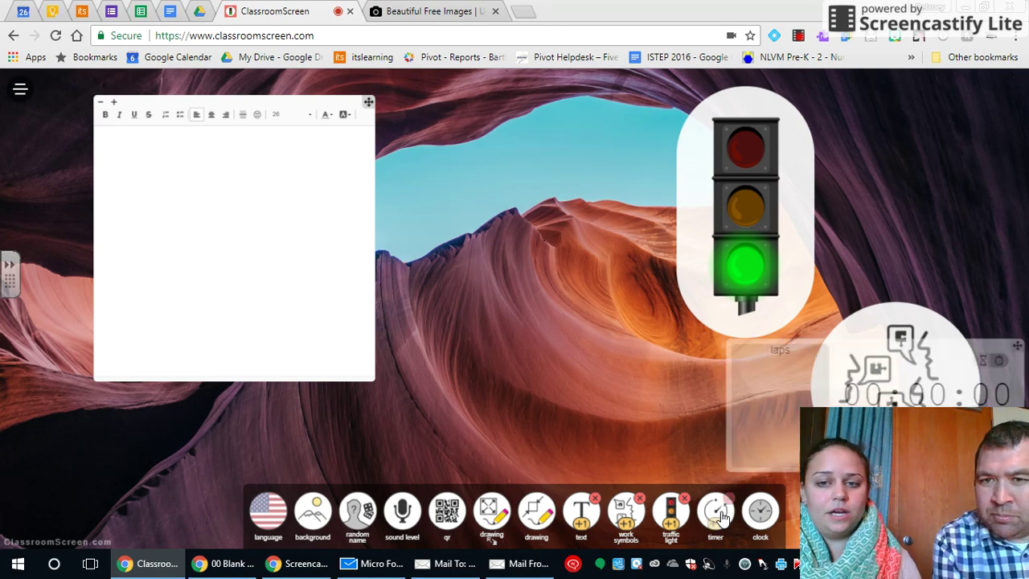
{"action": "left_click", "coordinate": [862, 394]}
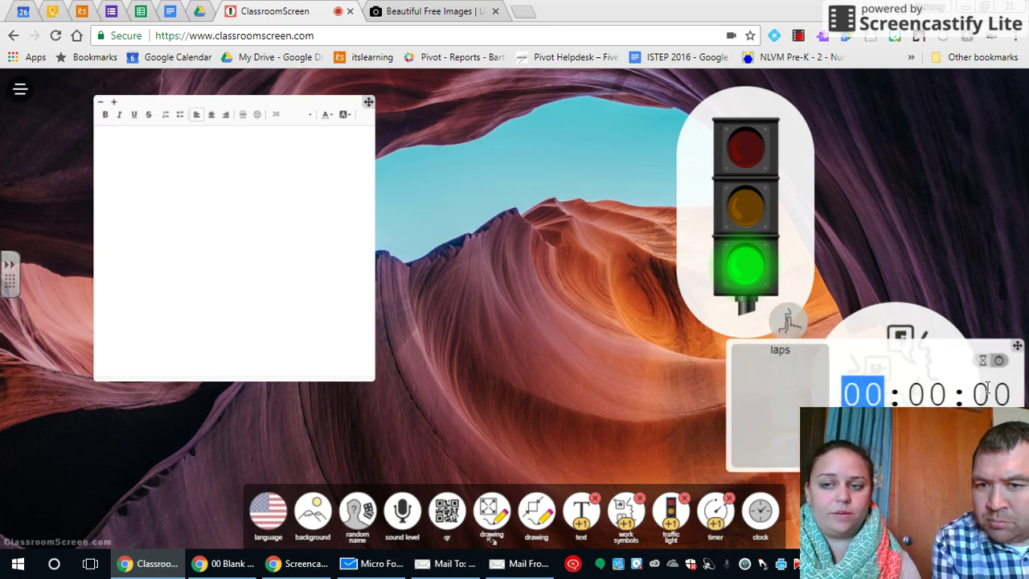
{"action": "left_click", "coordinate": [982, 360]}
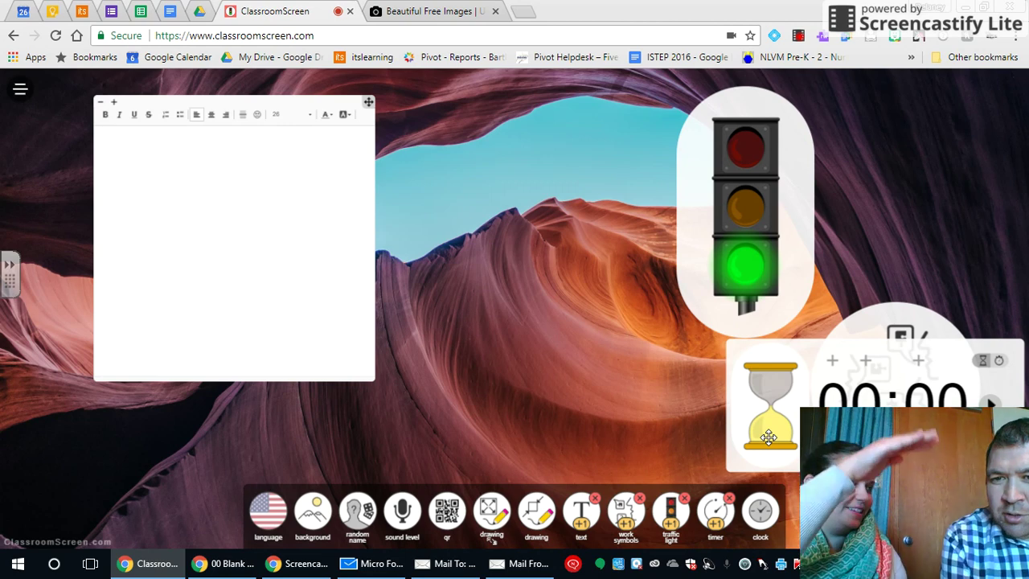
Add a clock widget, place it between the text box and the traffic light, and show its month calendar
{"action": "left_click", "coordinate": [760, 513]}
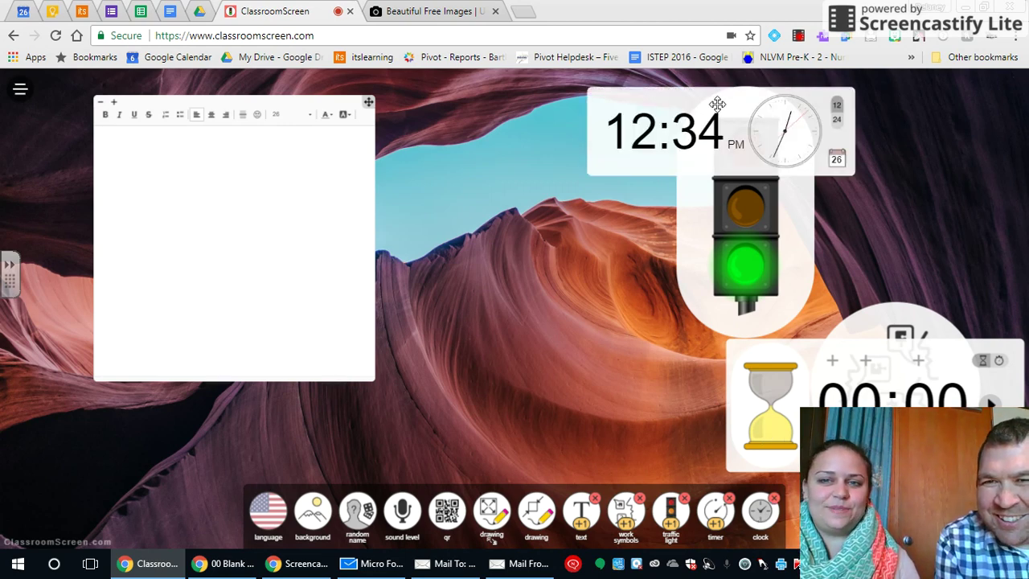
{"action": "left_click_drag", "start_coordinate": [718, 105], "coordinate": [528, 128]}
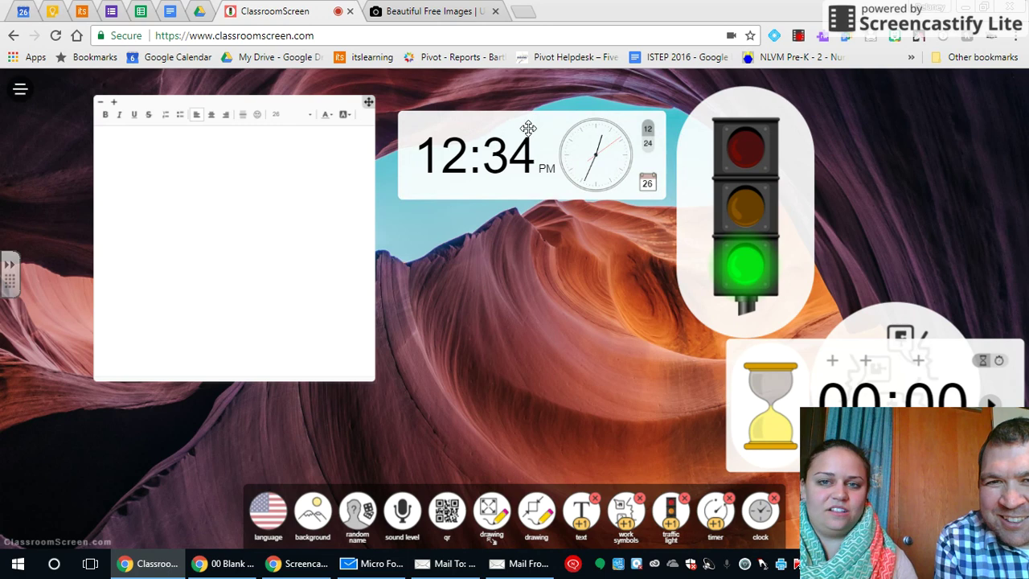
{"action": "left_click", "coordinate": [648, 186]}
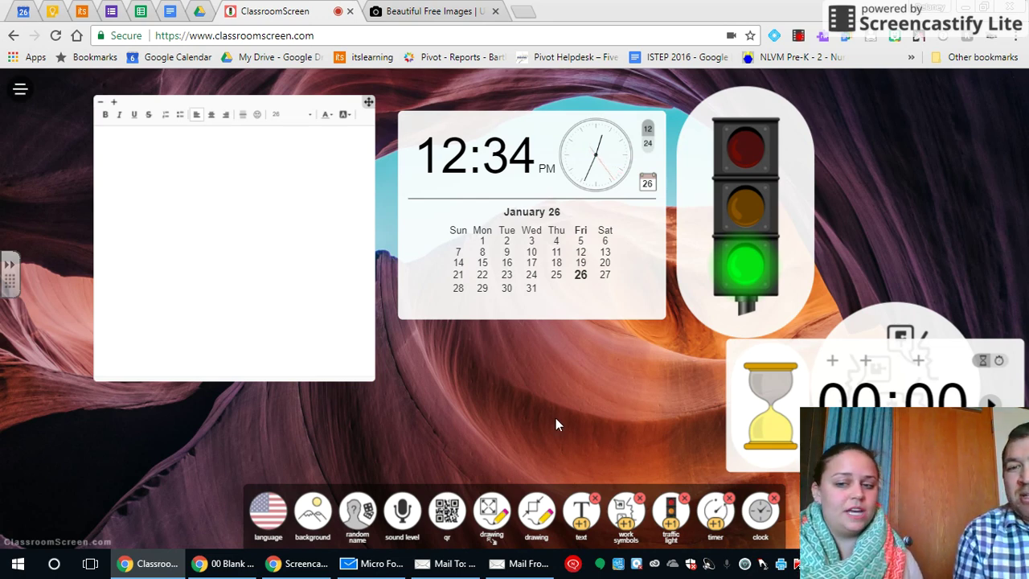
Show the widget board in full screen and return to the normal browser view
{"action": "key", "text": "F11"}
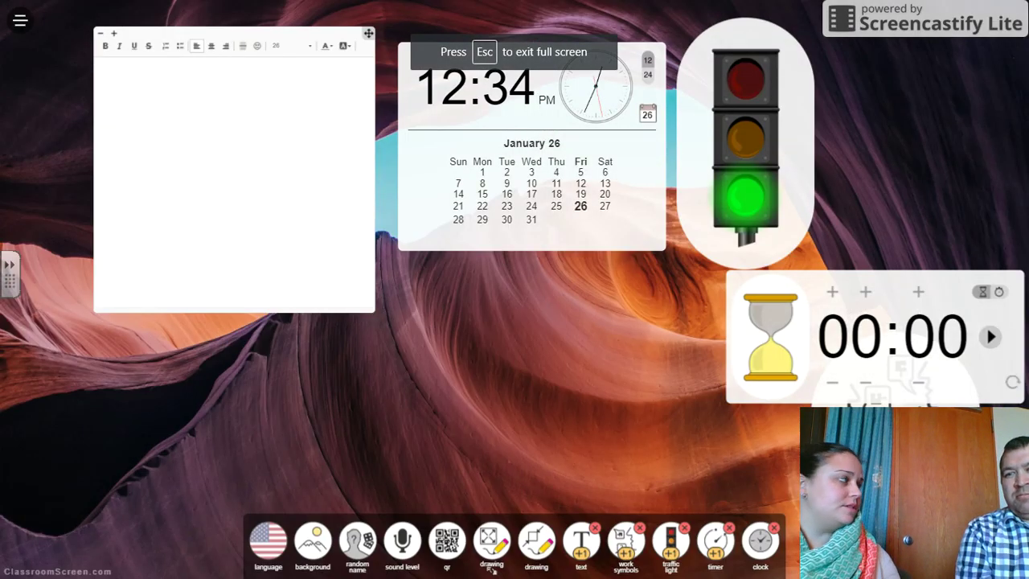
{"action": "key", "text": "F11"}
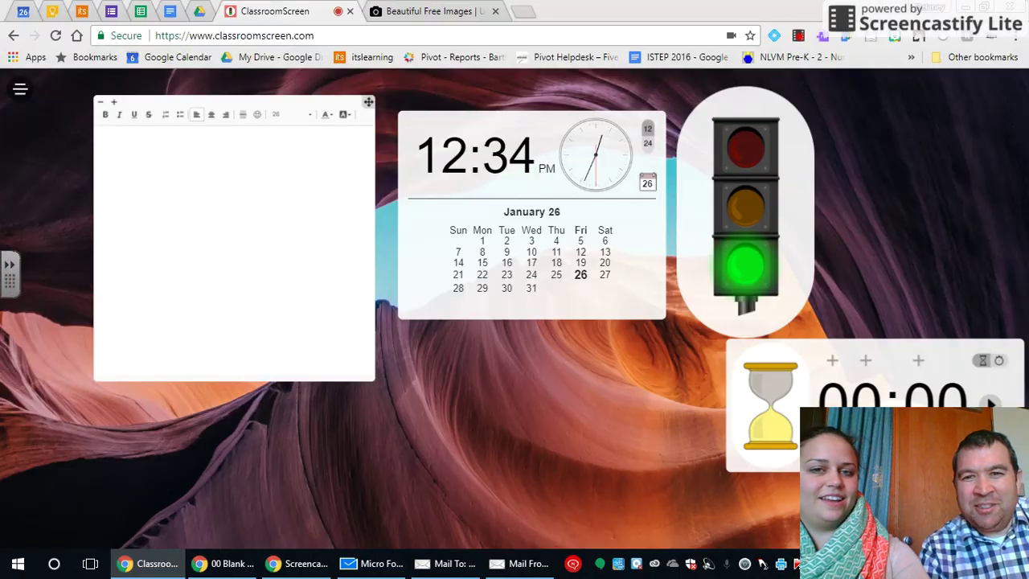
Open cast.org in a new browser tab and go to its About UDL page
{"action": "left_click", "coordinate": [522, 13]}
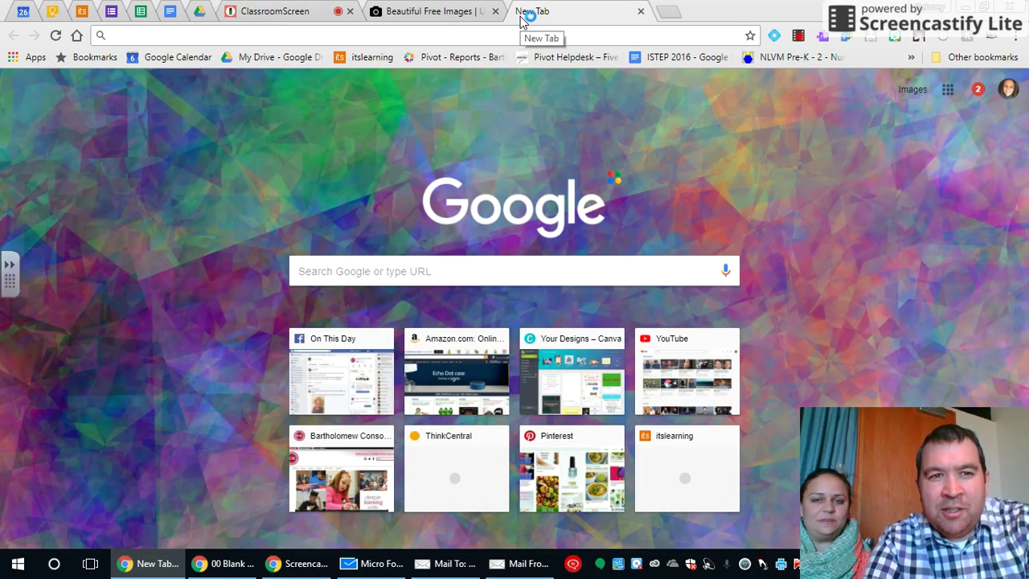
{"action": "type", "text": "cast.org"}
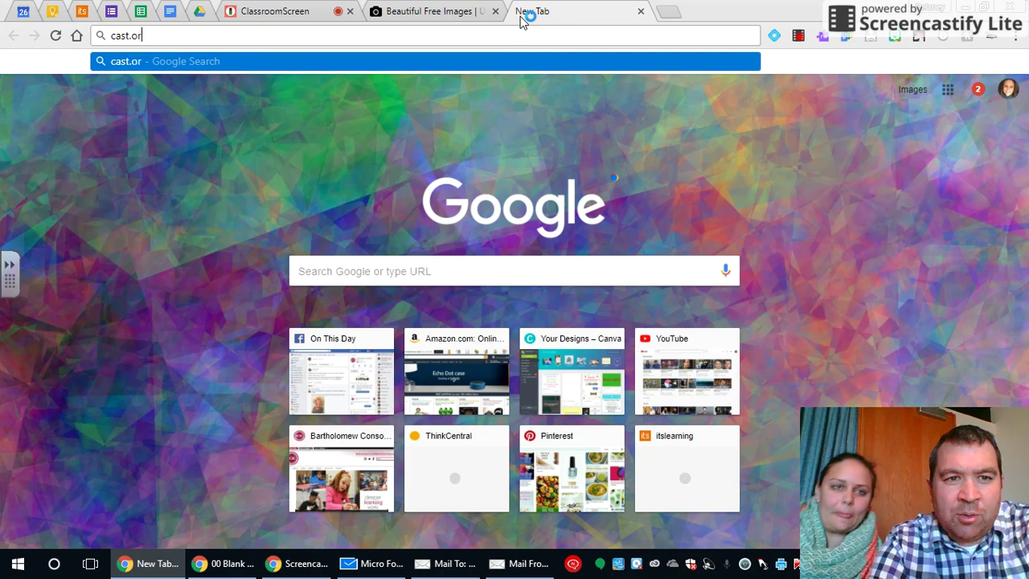
{"action": "key", "text": "Return"}
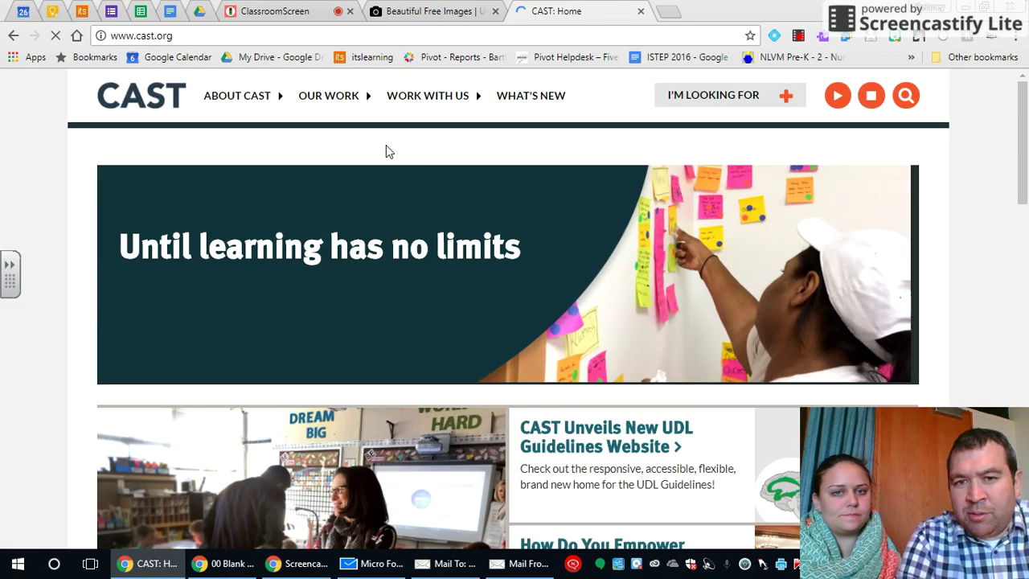
{"action": "mouse_move", "coordinate": [323, 101]}
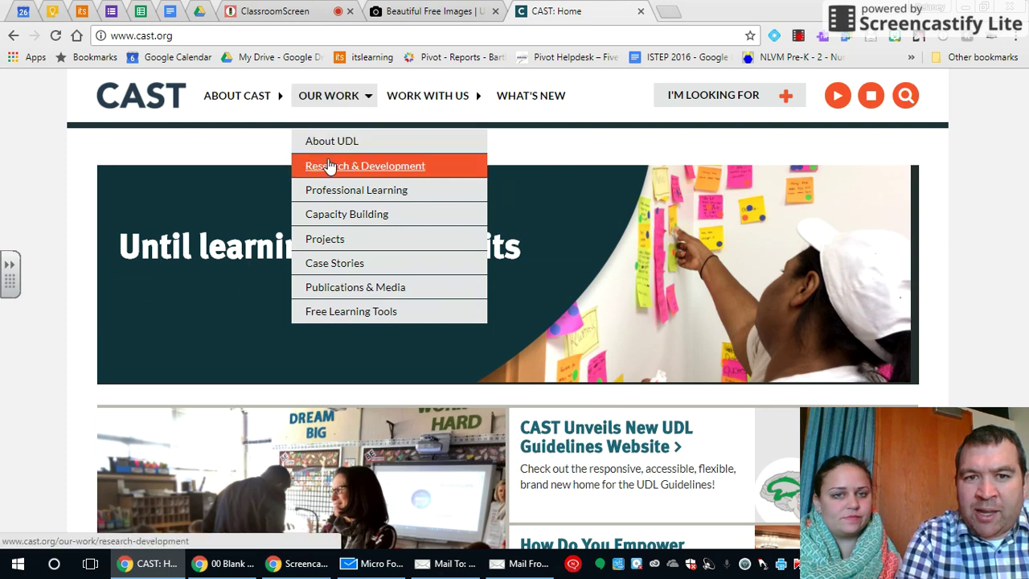
{"action": "left_click", "coordinate": [326, 143]}
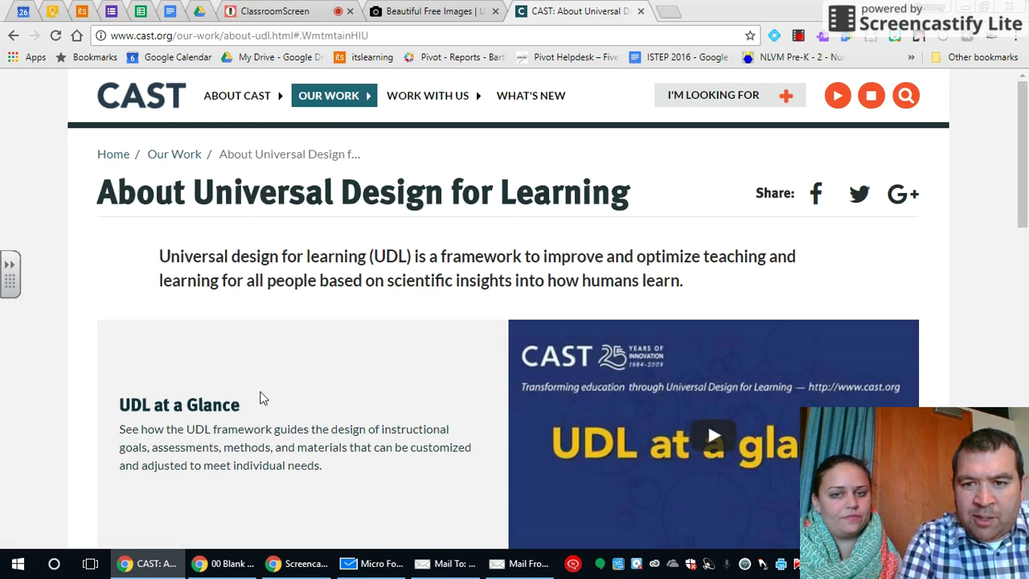
Visit the UDL Guidelines website linked from the About UDL page and look through its guidelines chart
{"action": "left_click_drag", "start_coordinate": [1019, 149], "coordinate": [1011, 241]}
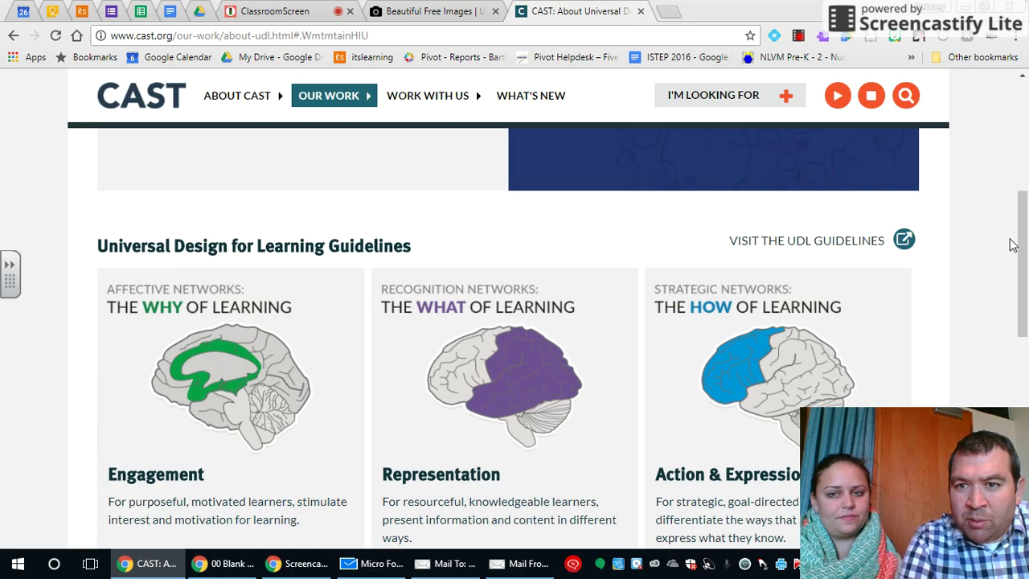
{"action": "left_click", "coordinate": [830, 243]}
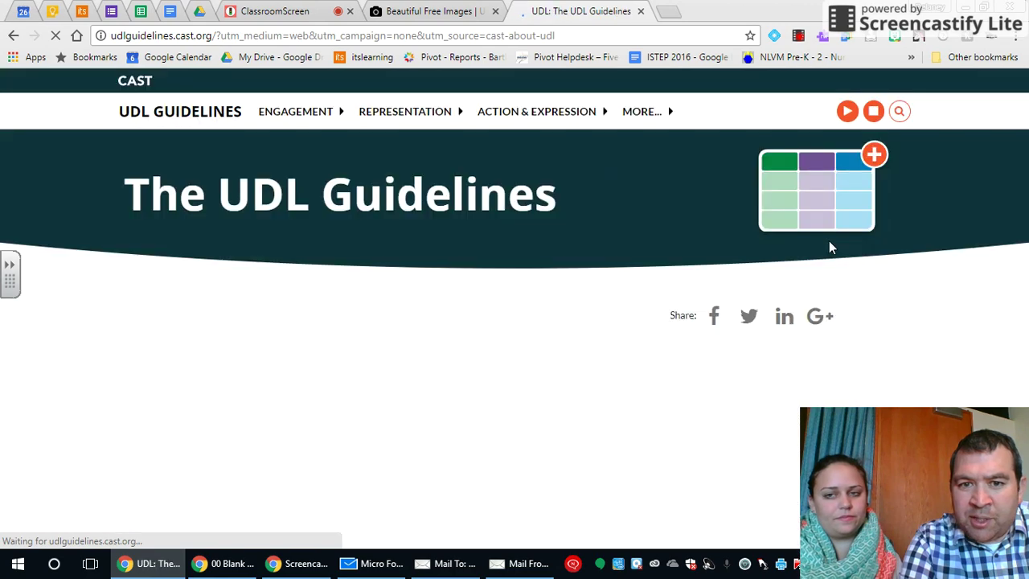
{"action": "left_click_drag", "start_coordinate": [1025, 145], "coordinate": [1023, 302]}
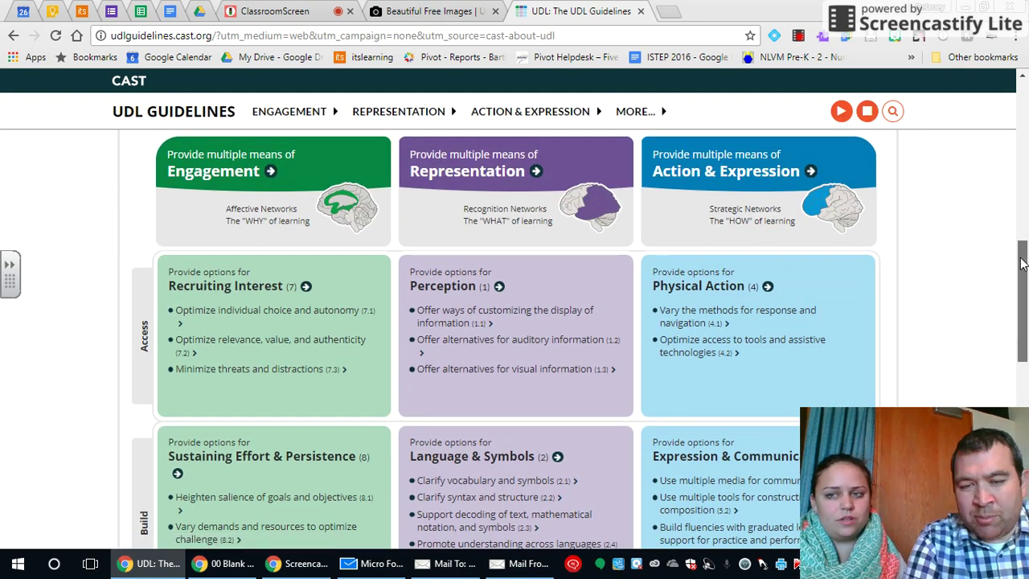
{"action": "left_click_drag", "start_coordinate": [1023, 263], "coordinate": [1025, 156]}
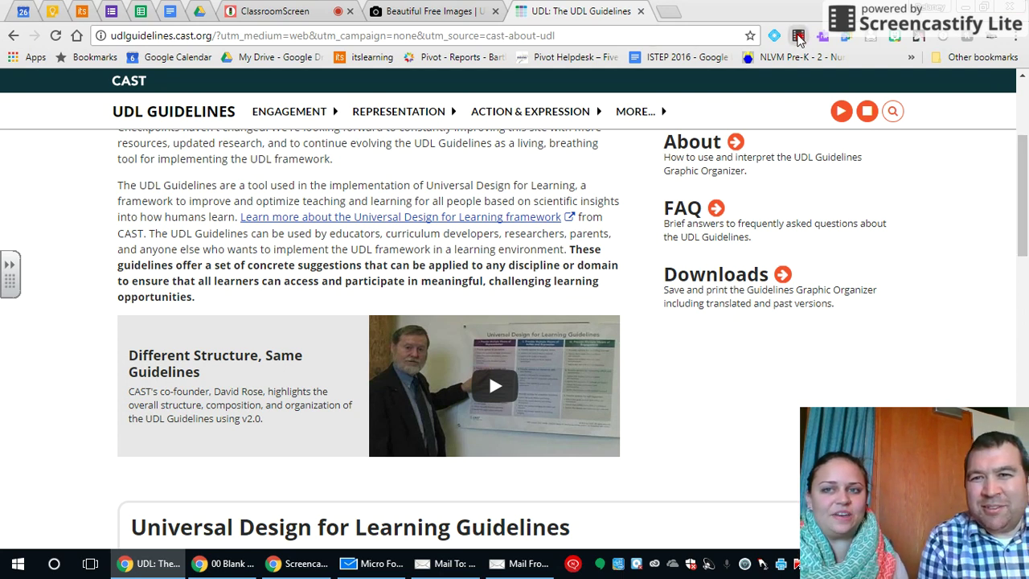
{"action": "left_click", "coordinate": [798, 36]}
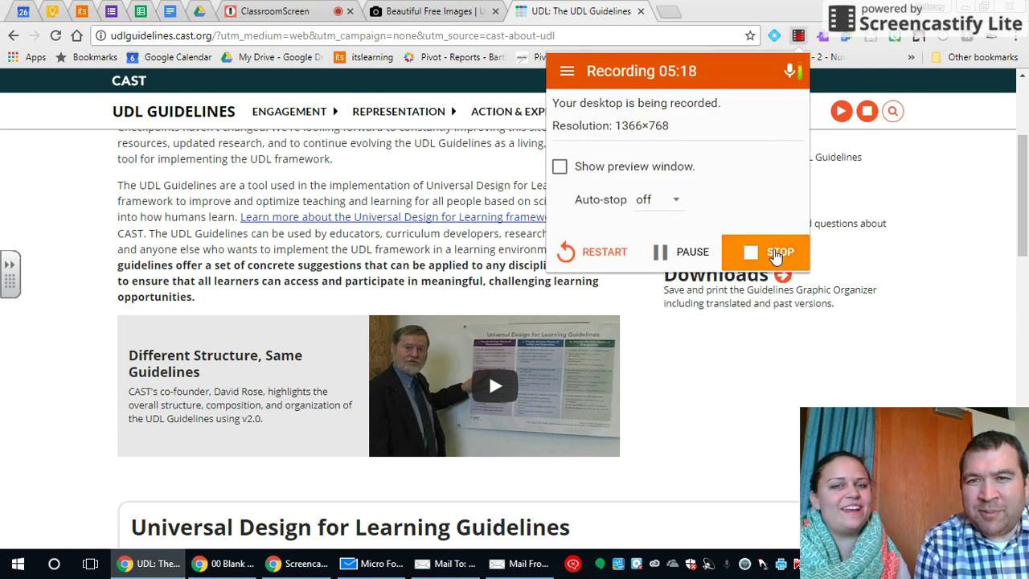